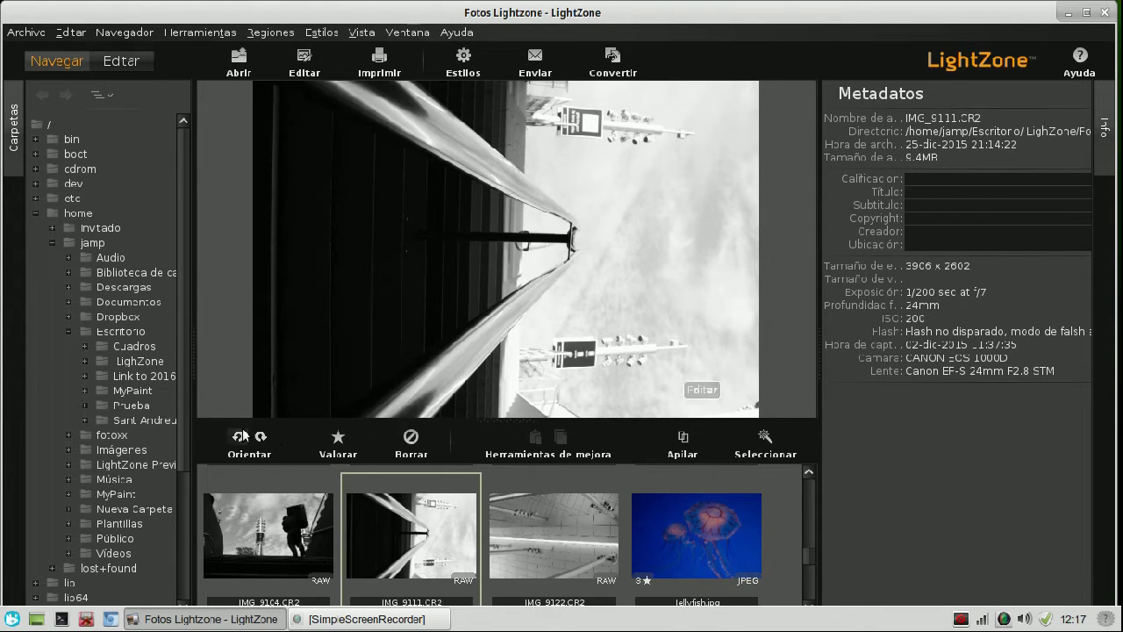
Step: Rotate photo IMG_9111.CR2 twice counterclockwise and once back clockwise so that it stands upright in portrait orientation
click(243, 447)
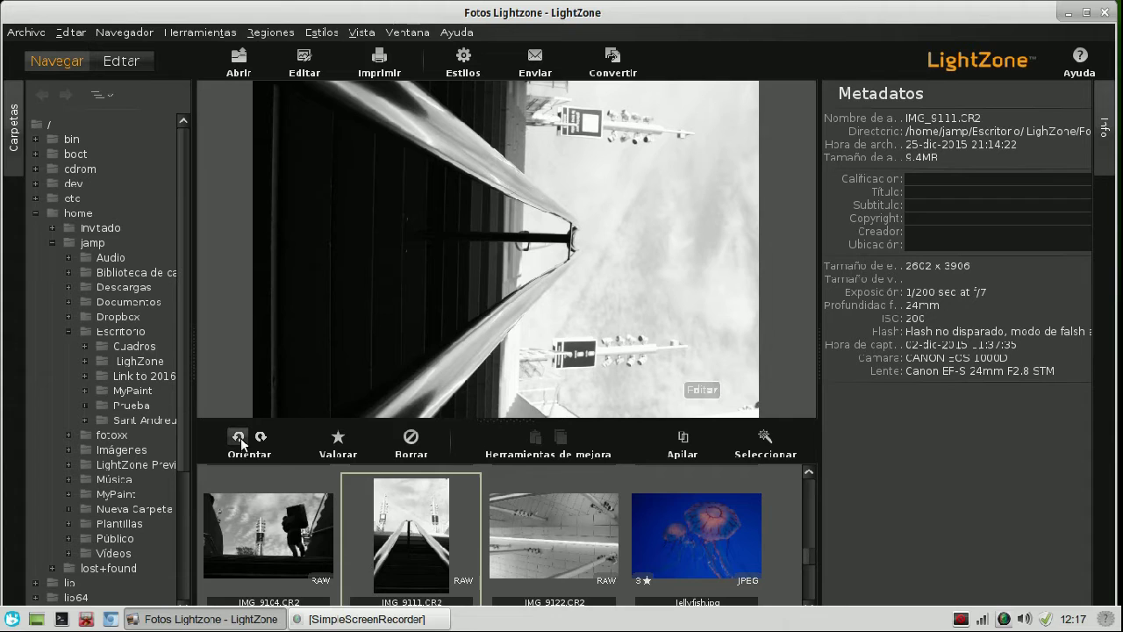
click(243, 443)
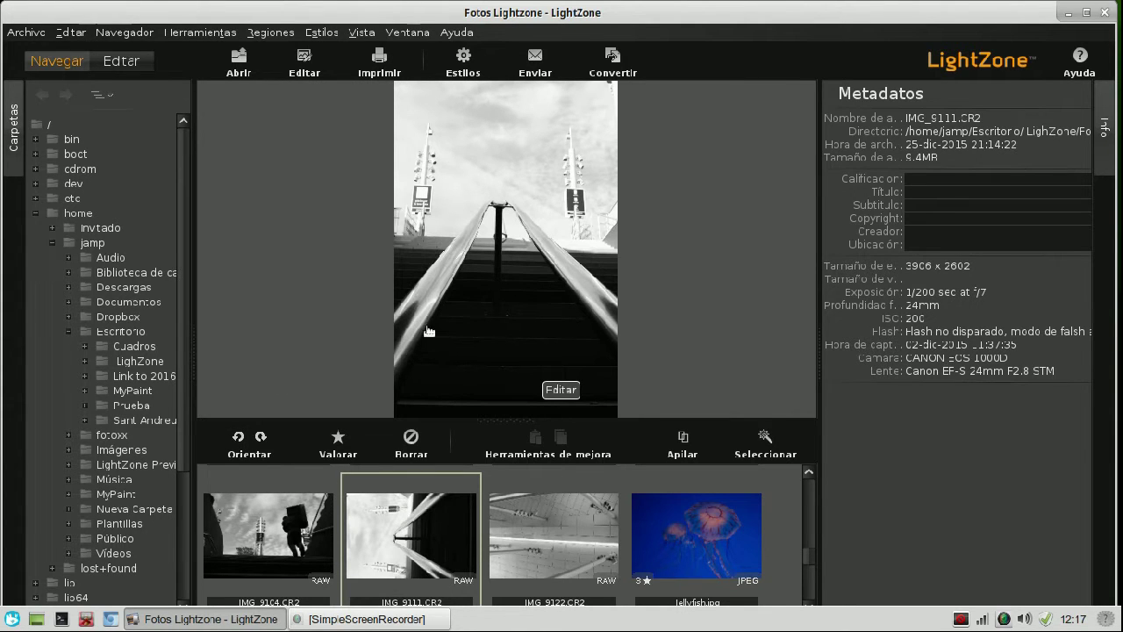
click(259, 437)
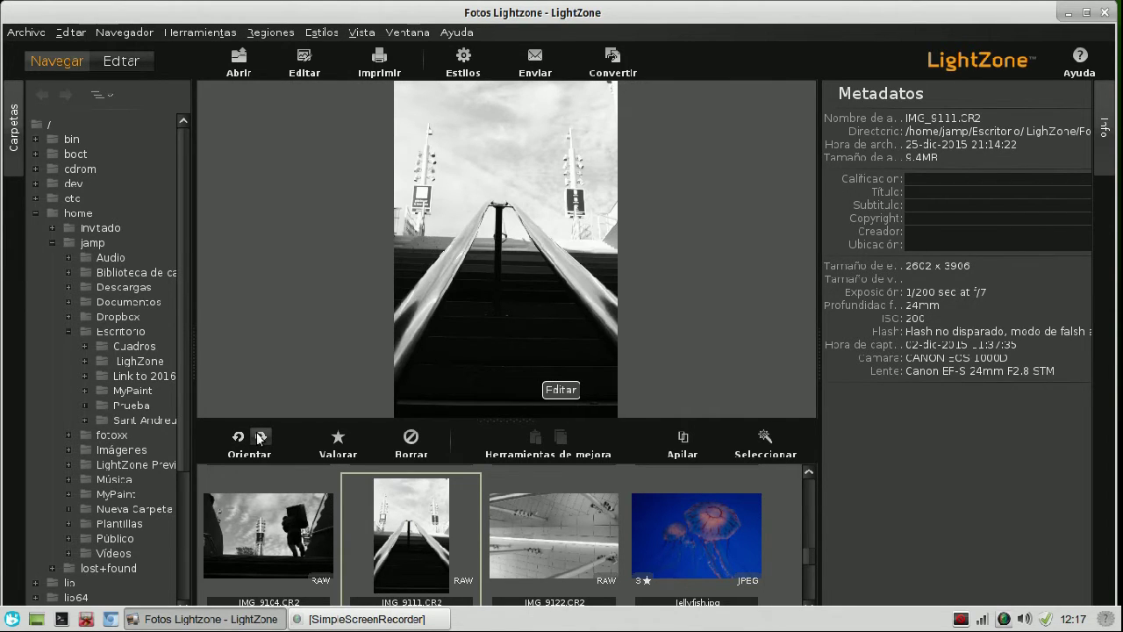
Step: Open photo IMG_9104.CR2 for editing and activate the free rotation mode
click(281, 549)
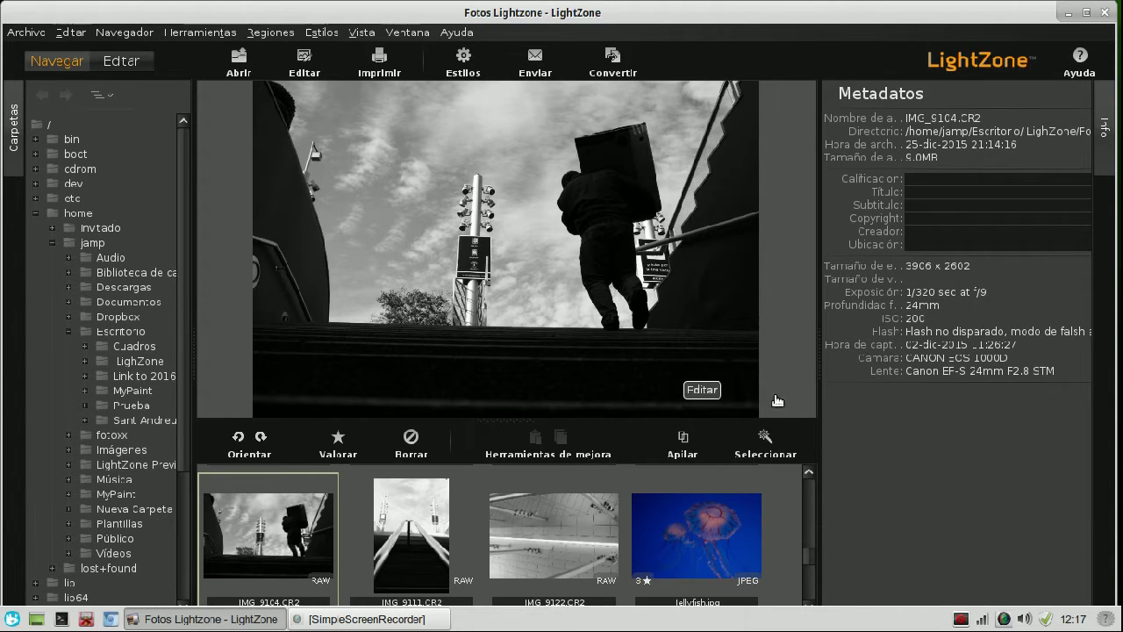
click(699, 389)
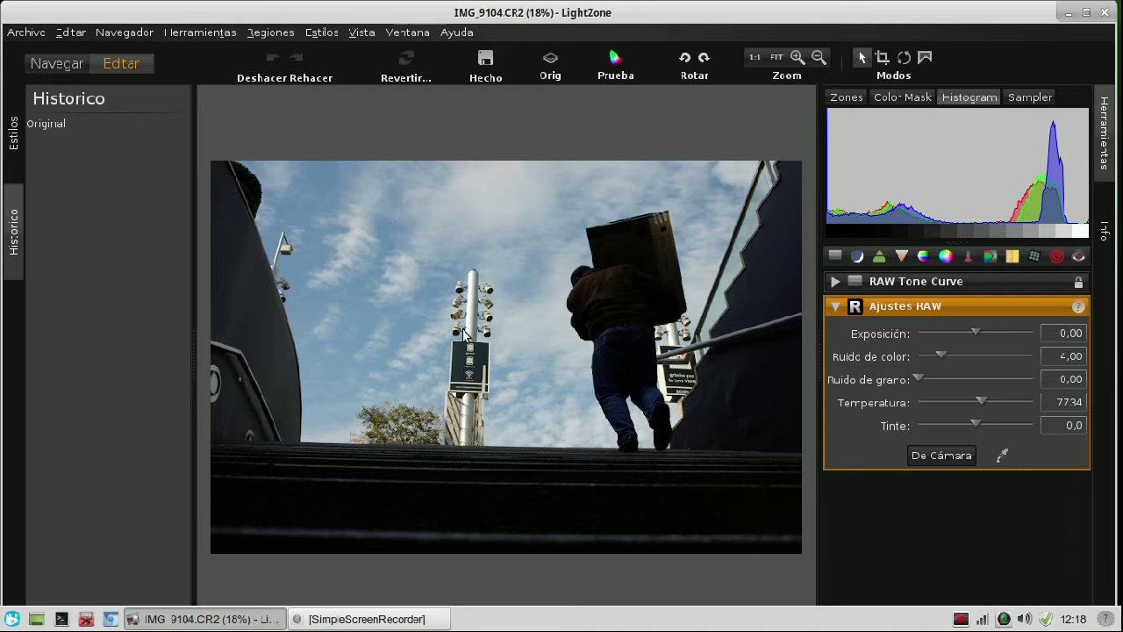
click(905, 57)
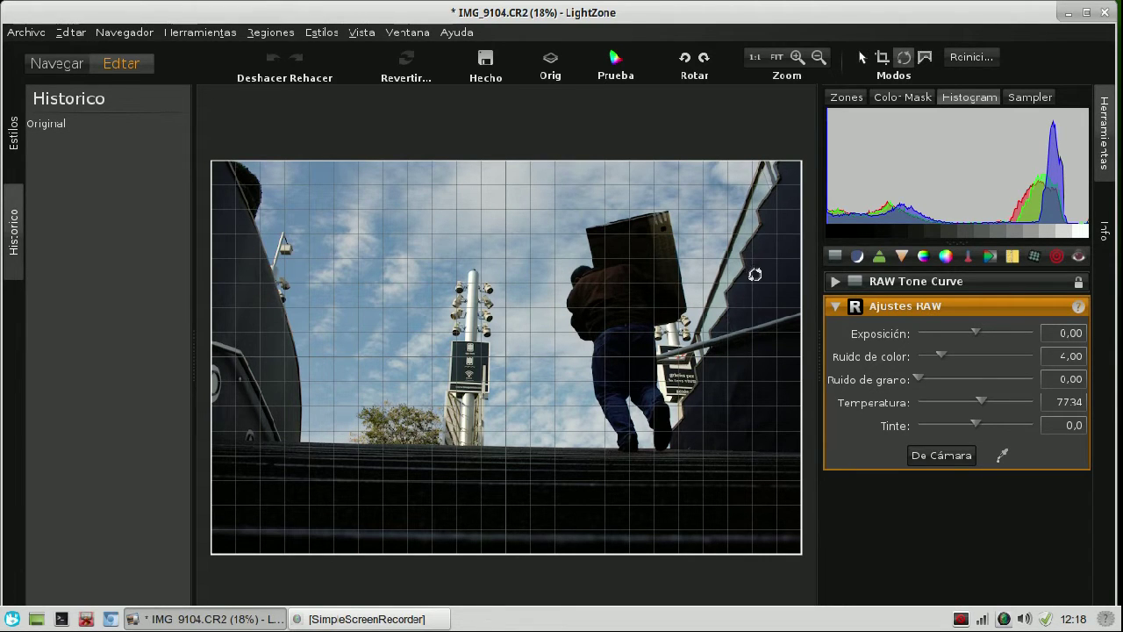
Step: Try tilting the photo with the rotation grid, and reset the rotation
drag(754, 274, 754, 281)
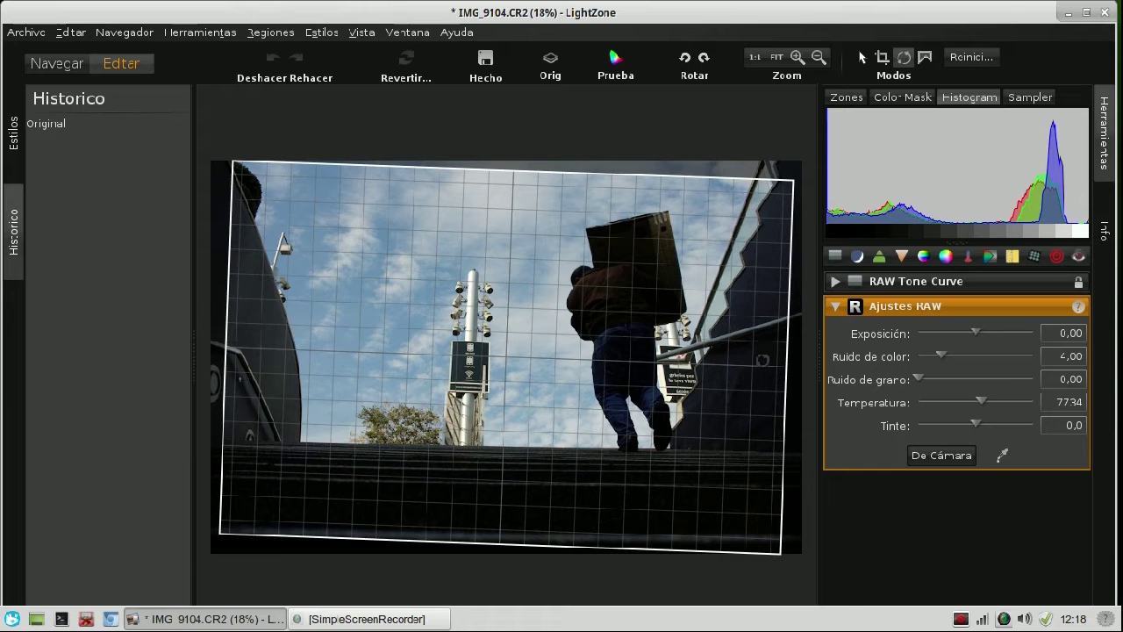
drag(762, 360, 733, 273)
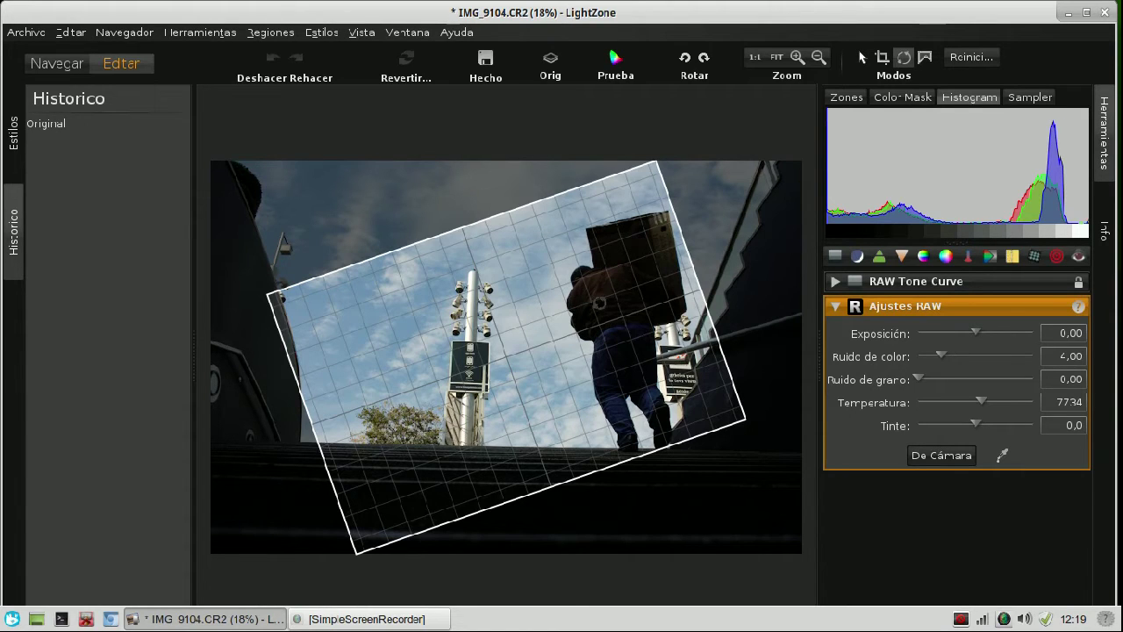
right_click(601, 307)
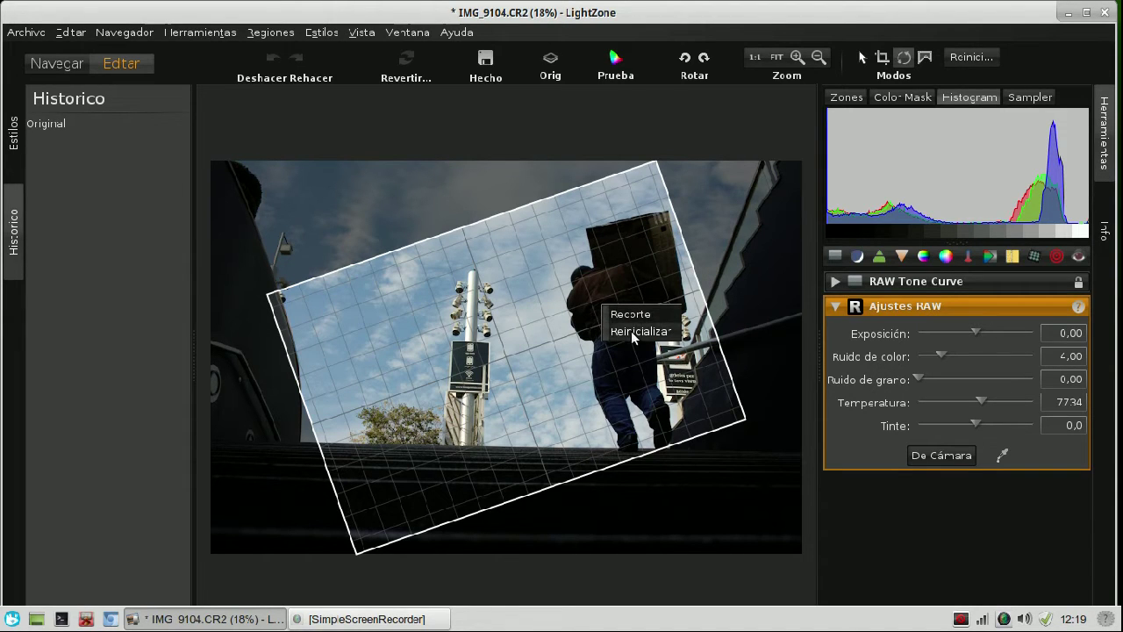
click(631, 332)
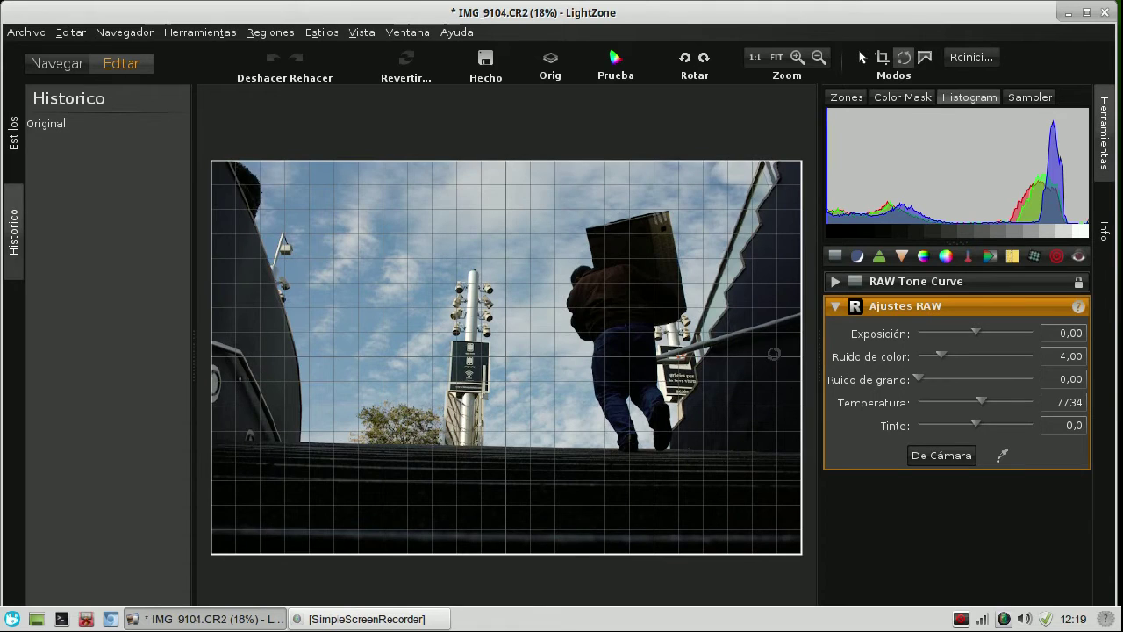
Step: Try several further tilt angles on the photo of the man carrying a box, and reinitialize the rotation
drag(774, 354, 623, 388)
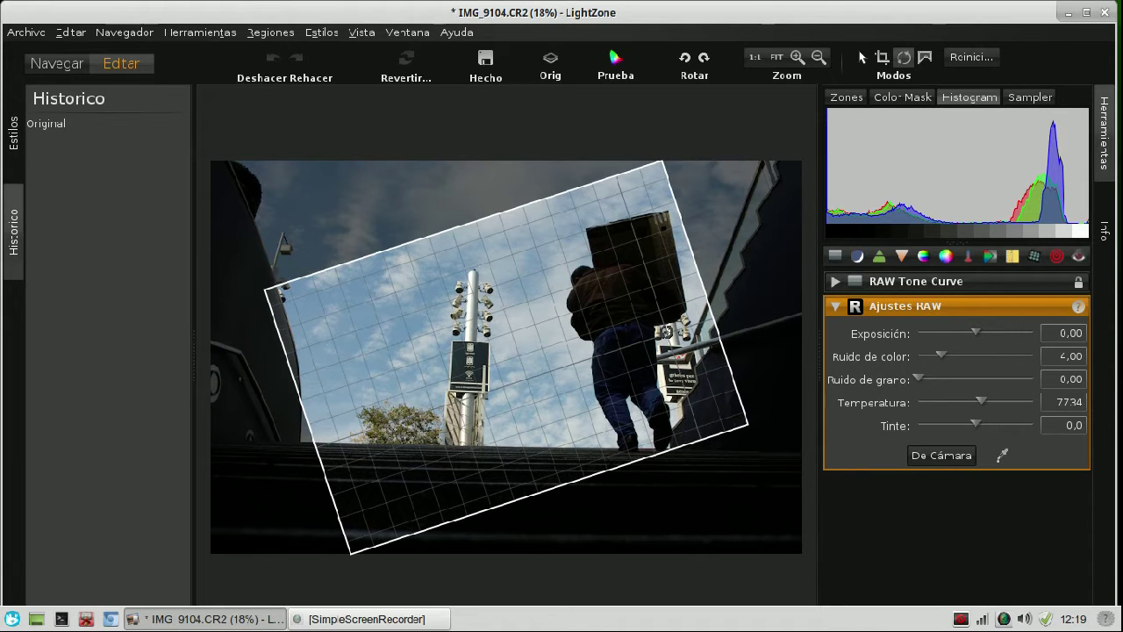
right_click(671, 340)
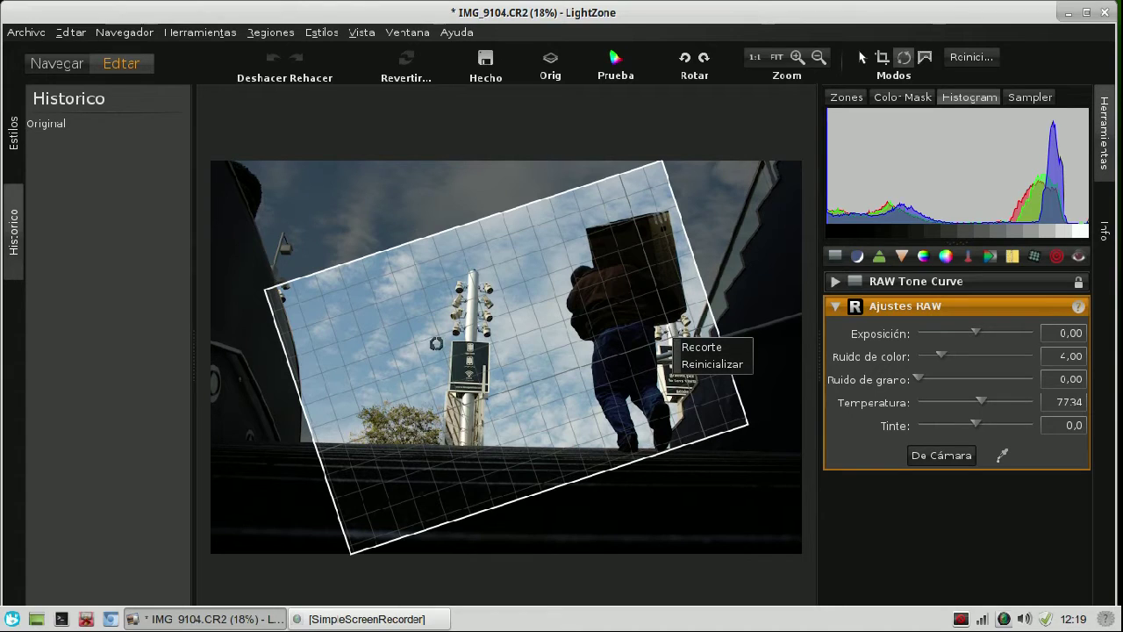
click(393, 310)
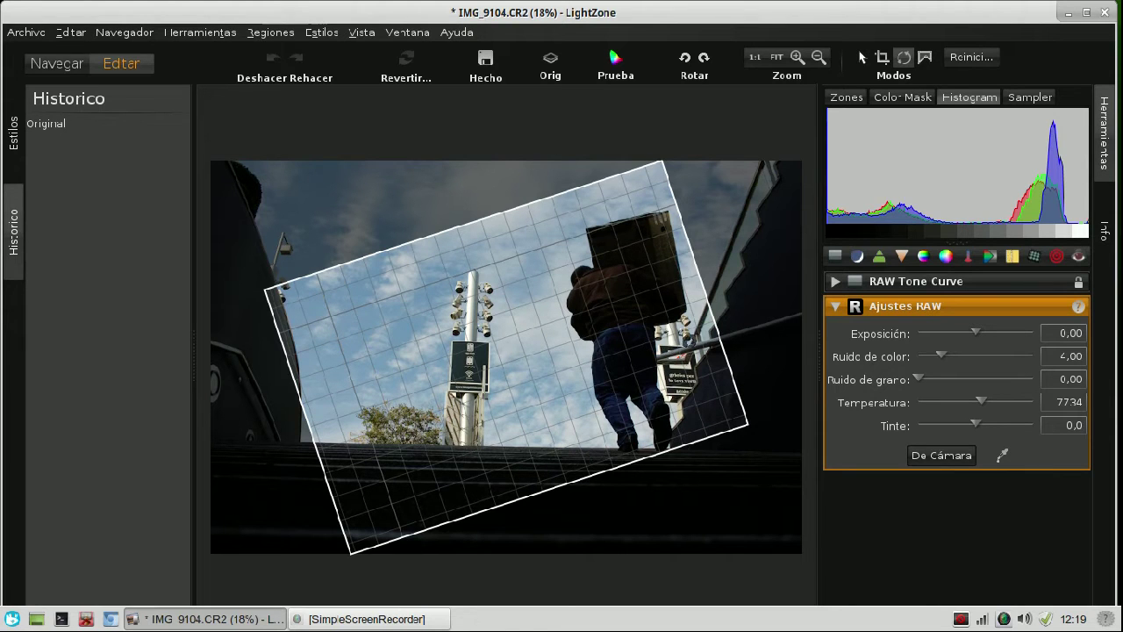
drag(691, 343, 331, 323)
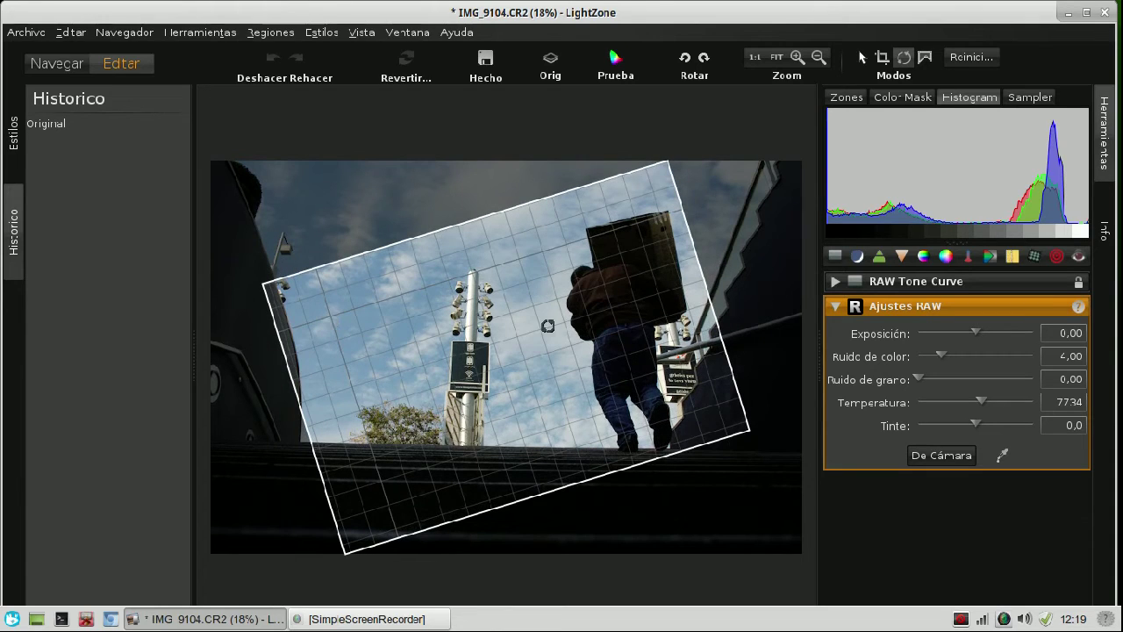
drag(683, 326, 741, 333)
right_click(607, 331)
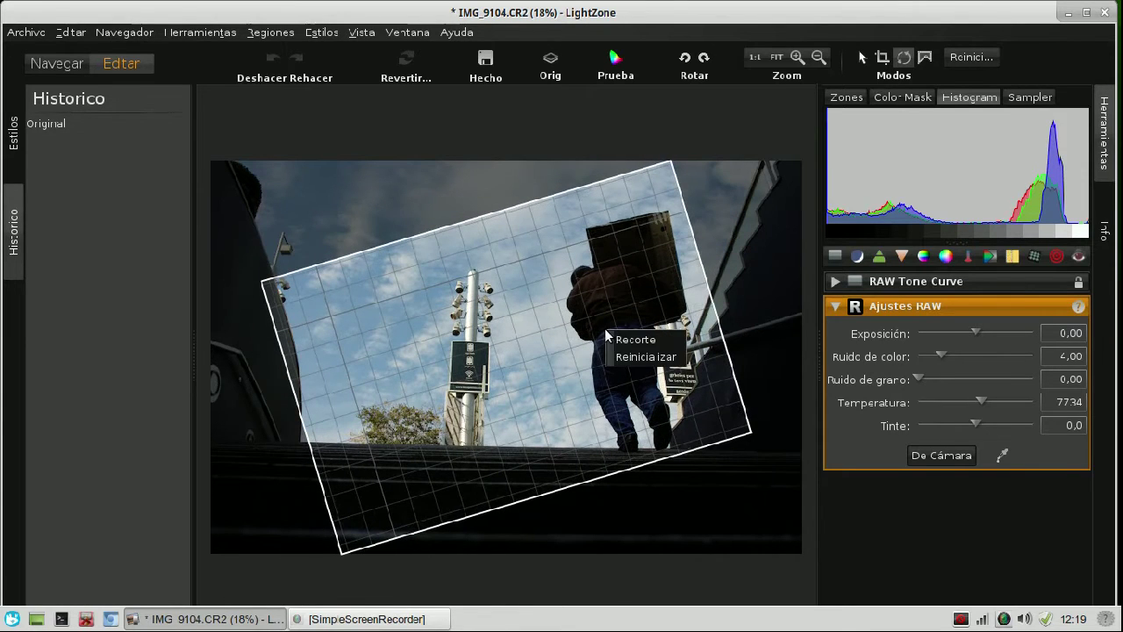
click(649, 357)
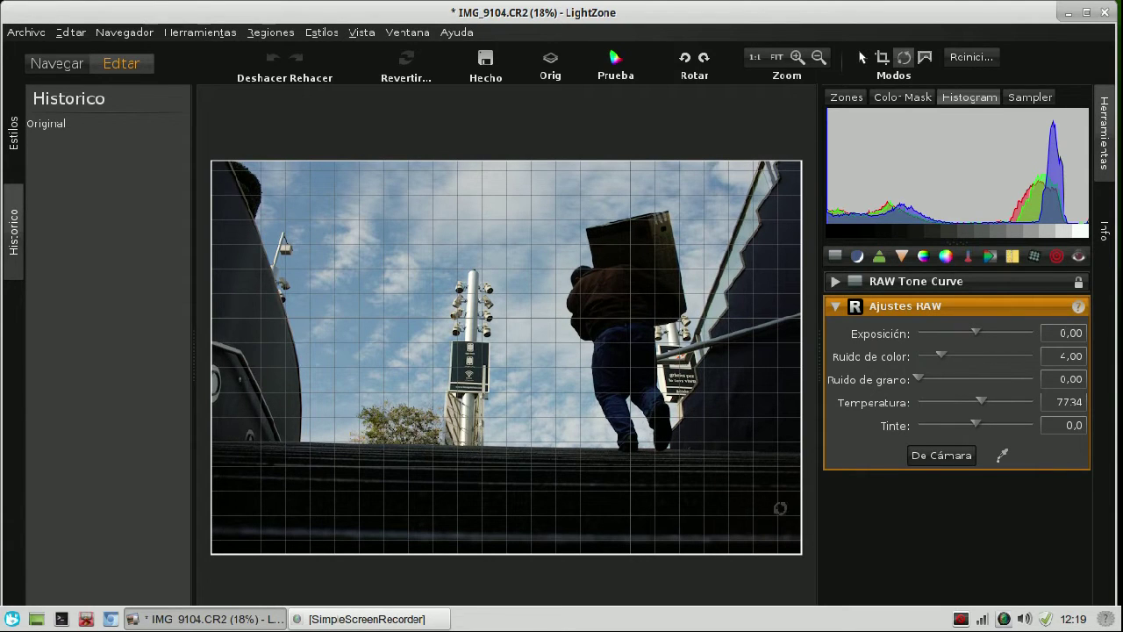
Step: Turn the rotation frame counterclockwise so the pole leans right and the steps slope down, and switch to Recorte
drag(785, 418, 785, 362)
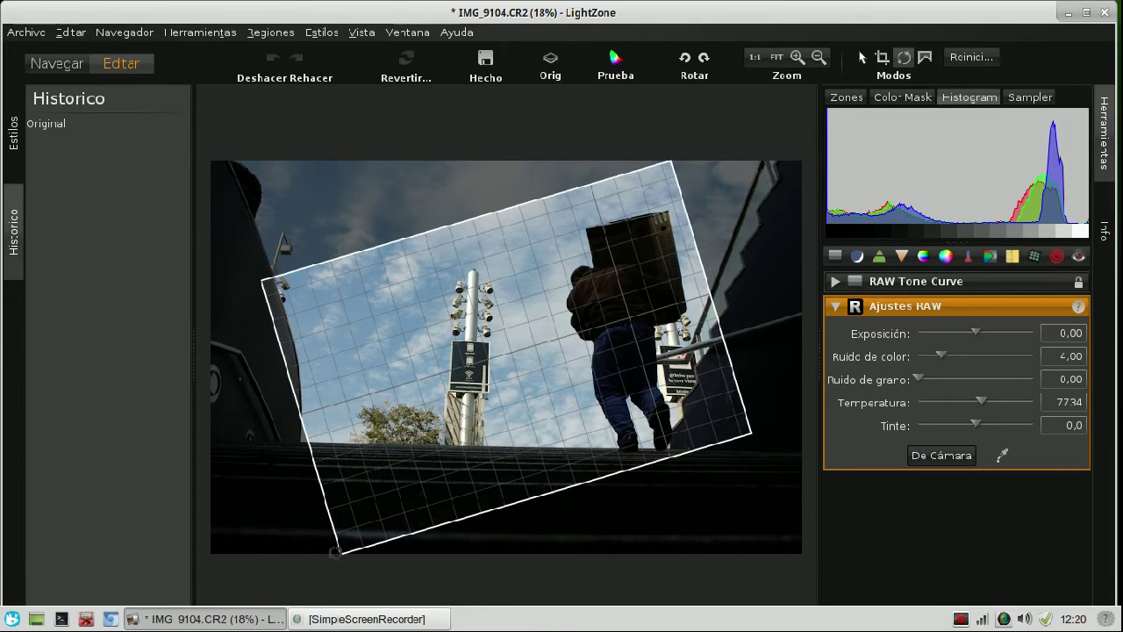
right_click(669, 317)
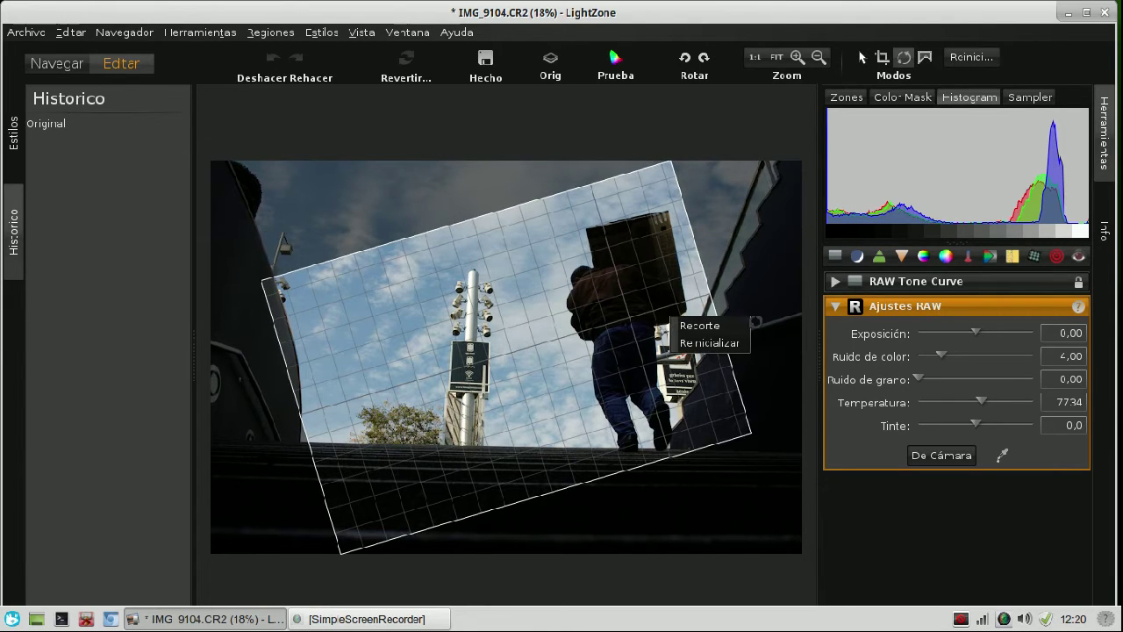
click(706, 326)
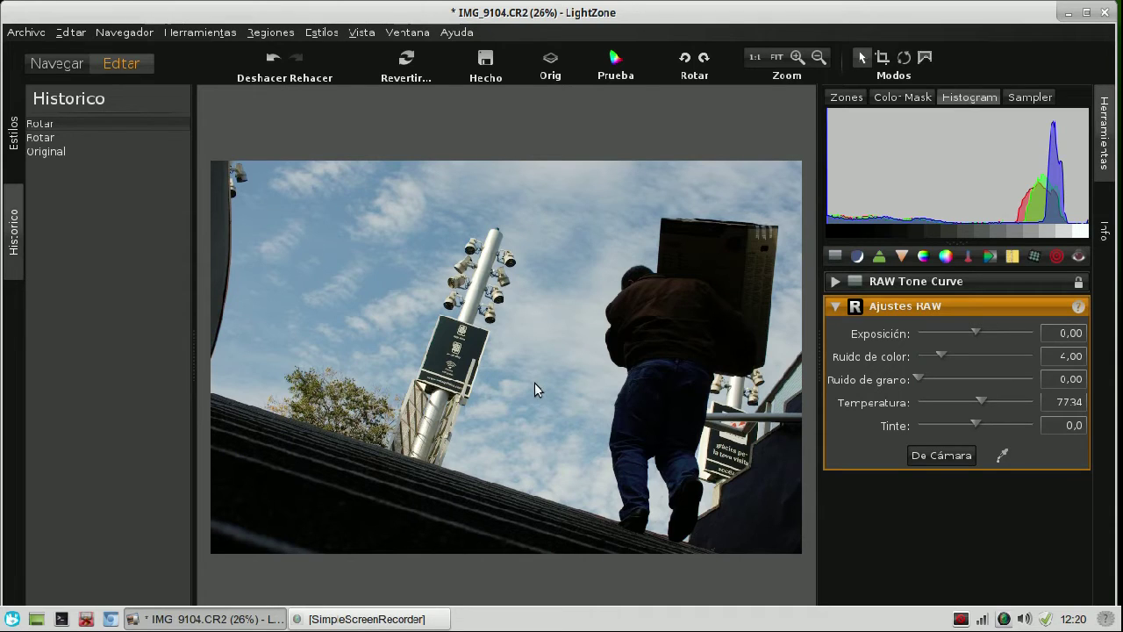
Step: Bring up the save dialog for the rotated photo and inspect the folder hierarchy available as destination
click(37, 34)
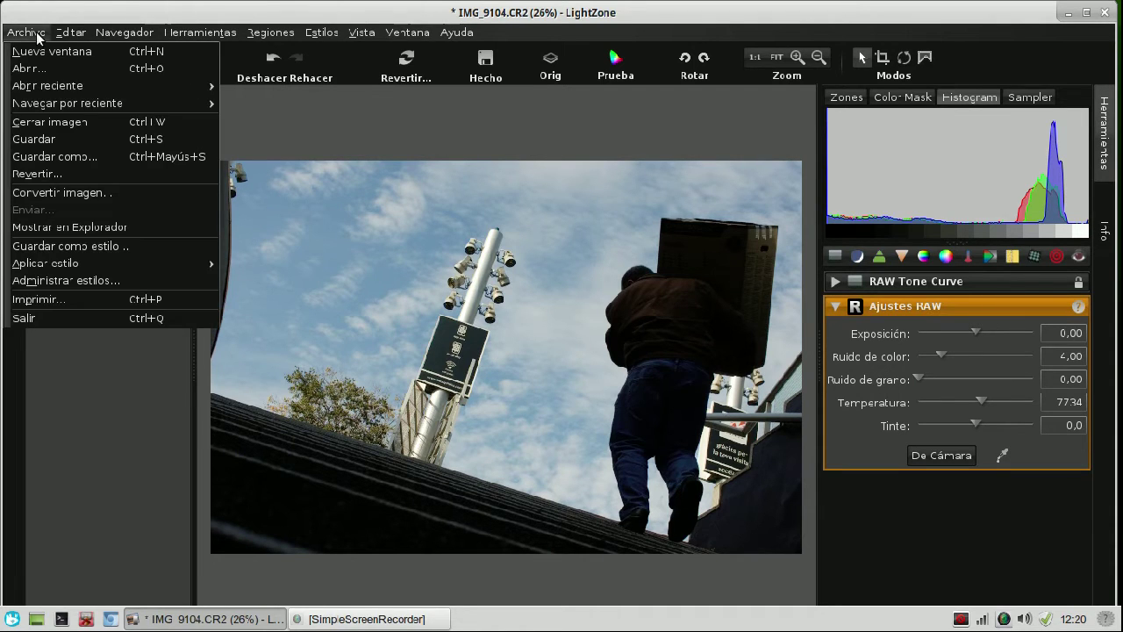
click(115, 139)
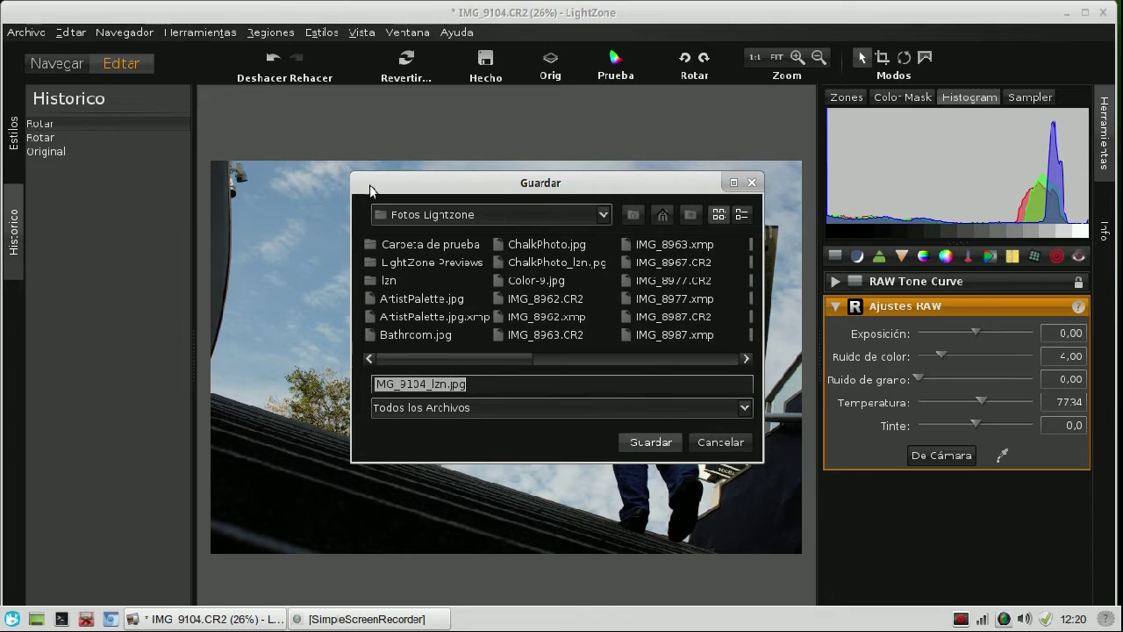
click(604, 215)
click(603, 215)
click(604, 215)
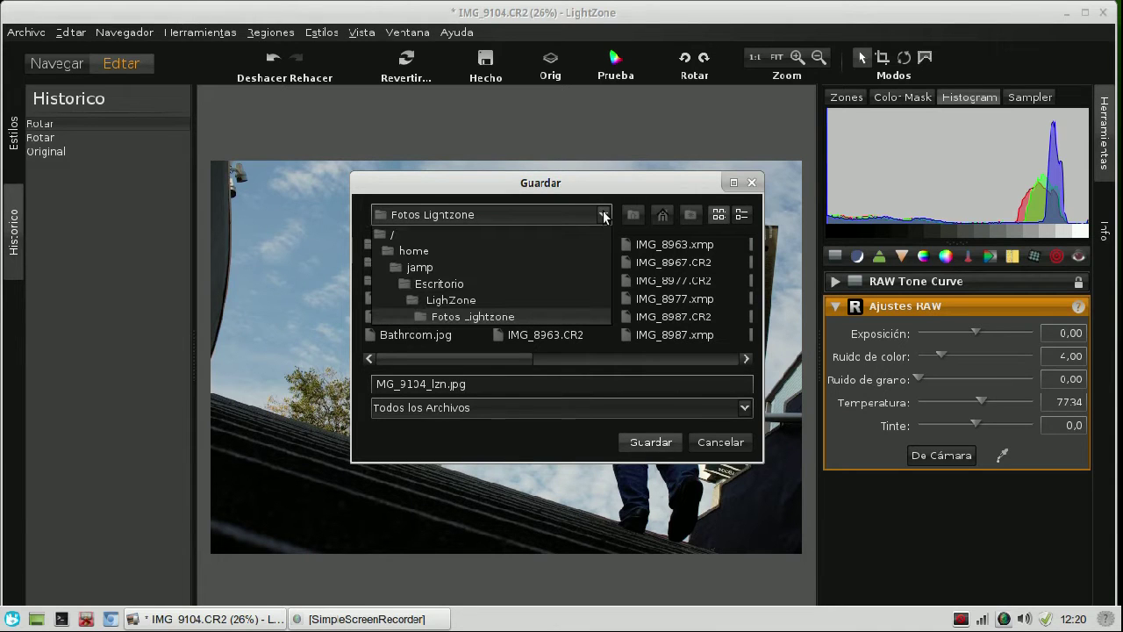
click(603, 215)
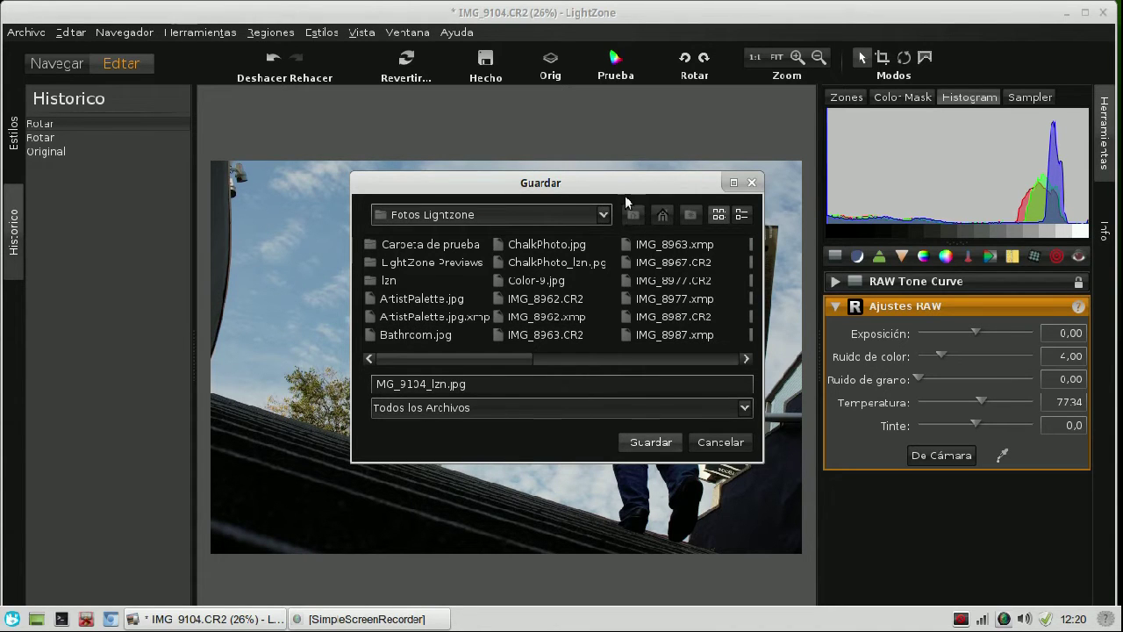
Step: Create a new folder with the default name in the home folder, show the file details and cancel saving
click(637, 215)
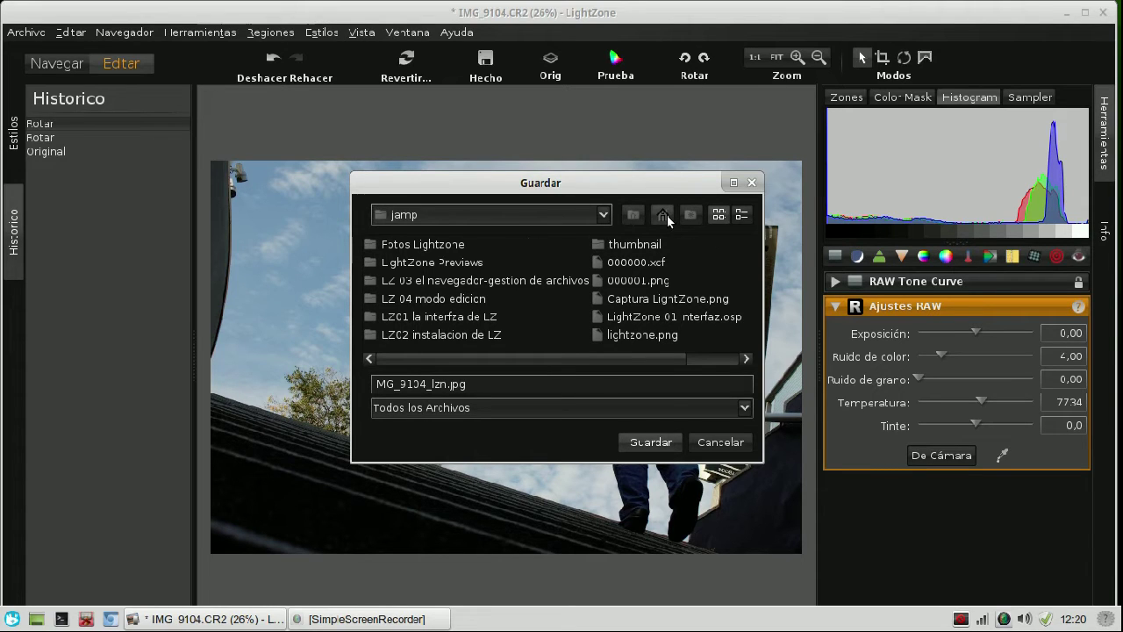
click(667, 215)
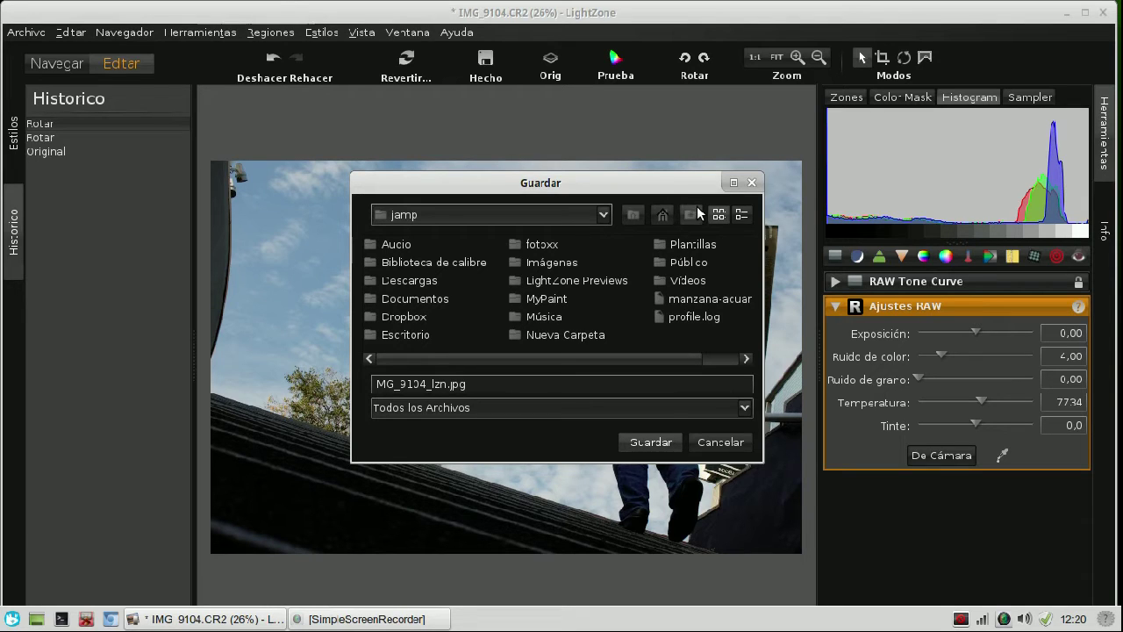
click(691, 216)
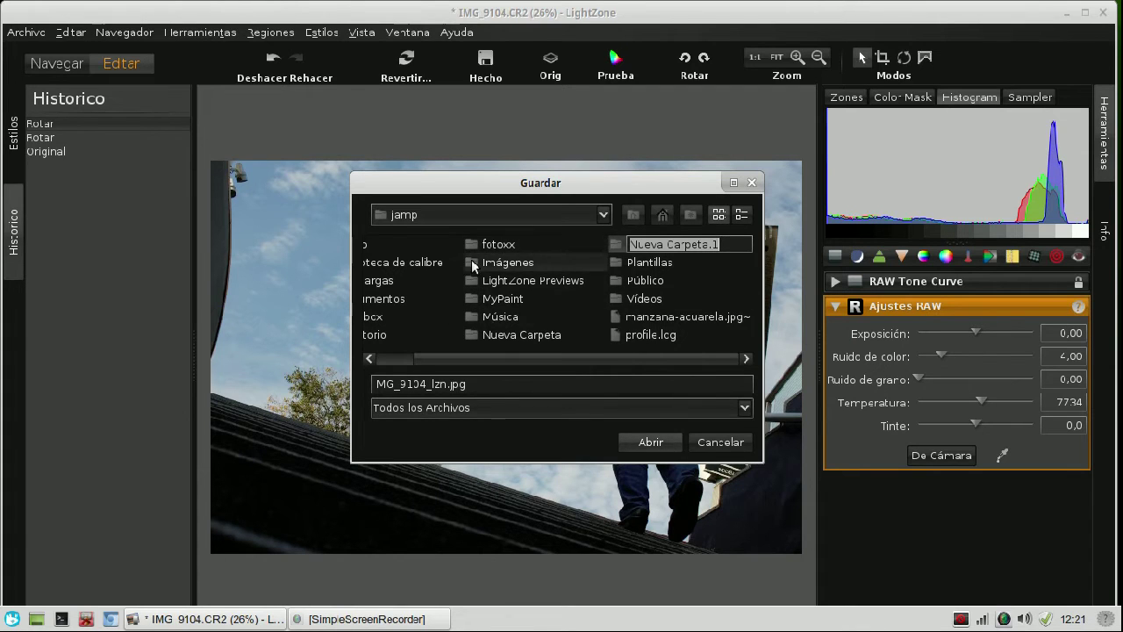
click(742, 215)
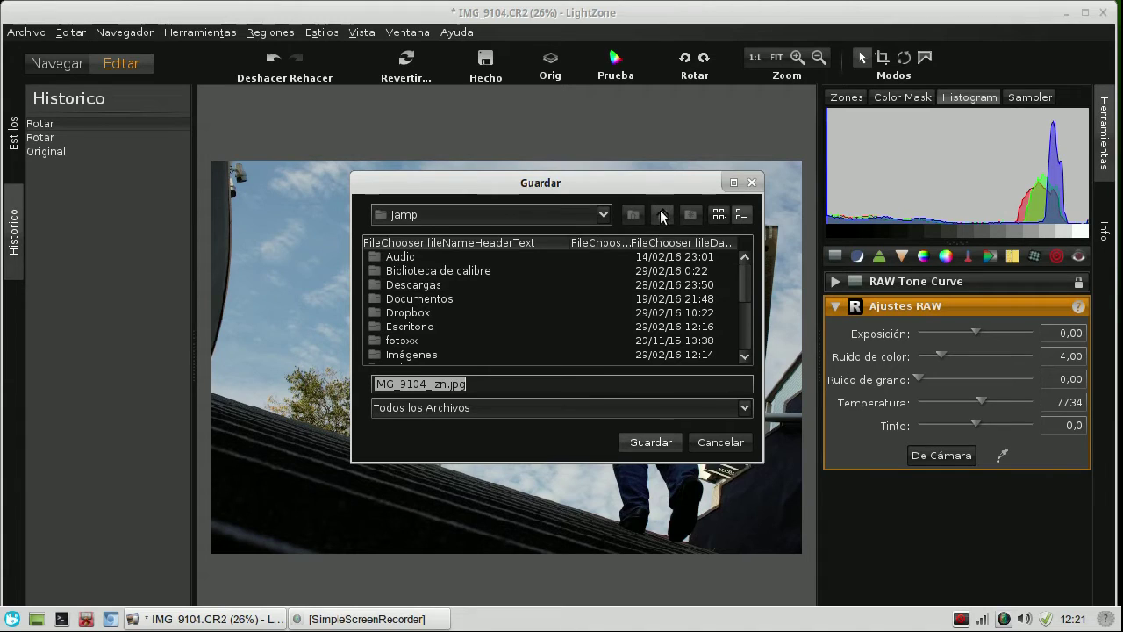
click(710, 443)
Step: Finish editing and save the rotated photo as IMG_9104_lzn.jpg in the Fotos Lightzone folder
click(485, 66)
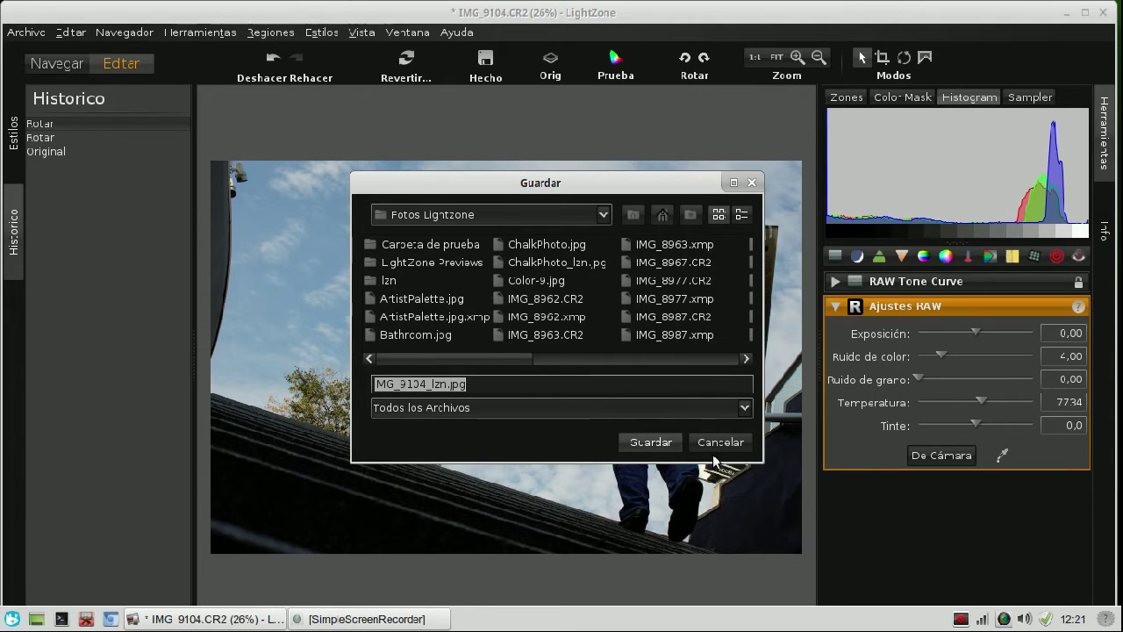
click(668, 441)
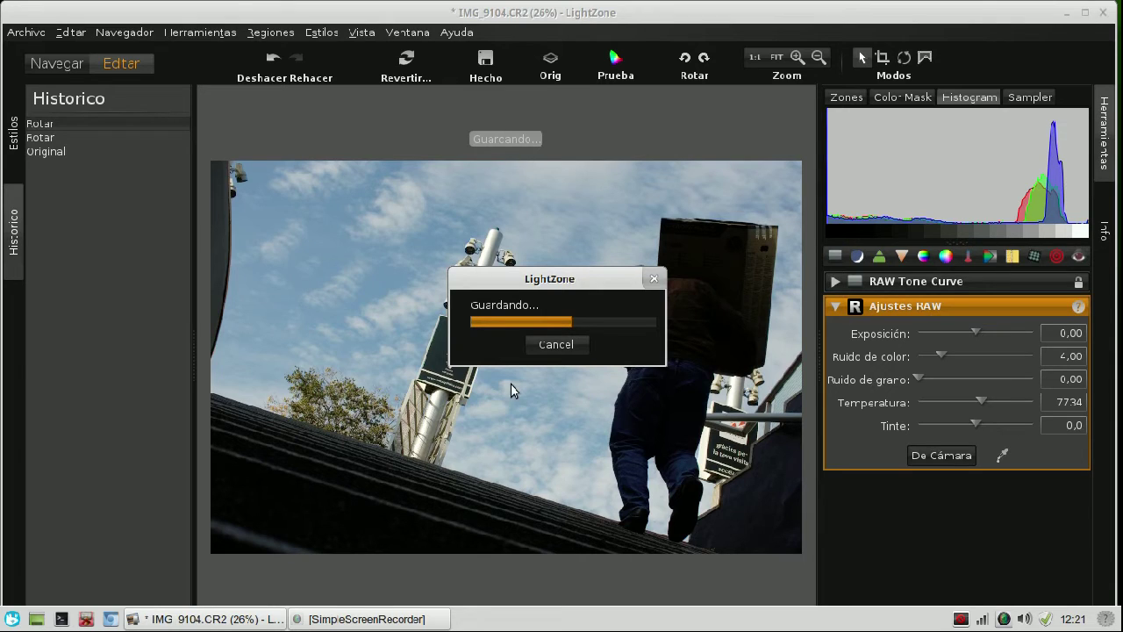
Step: Return to the photo browser and reopen the original IMG_9104.CR2 for editing
click(57, 62)
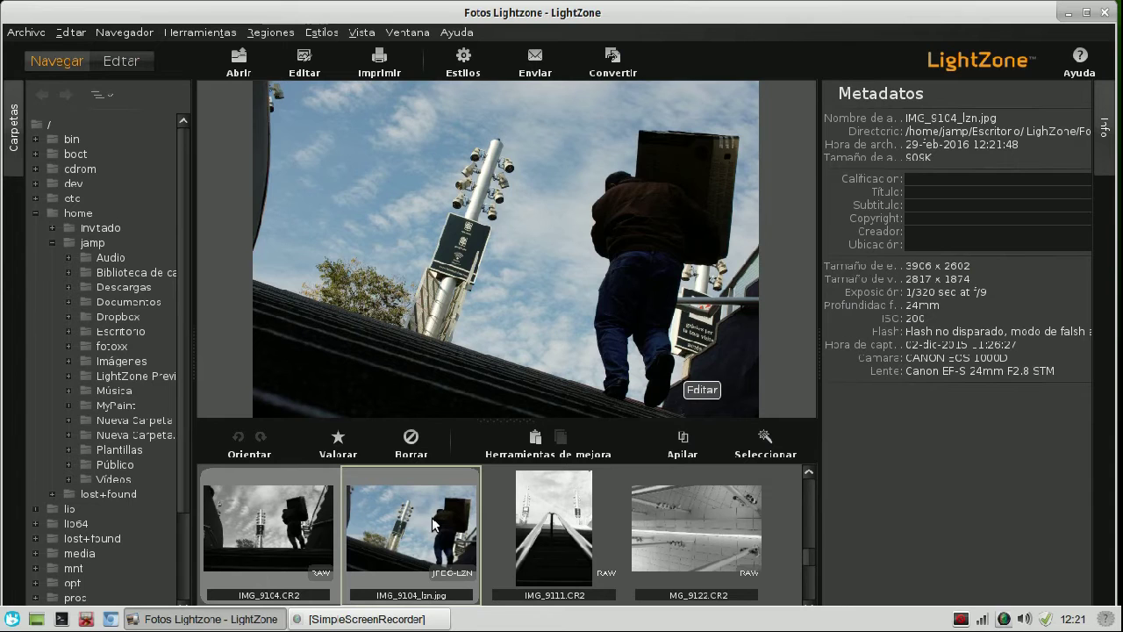
click(273, 511)
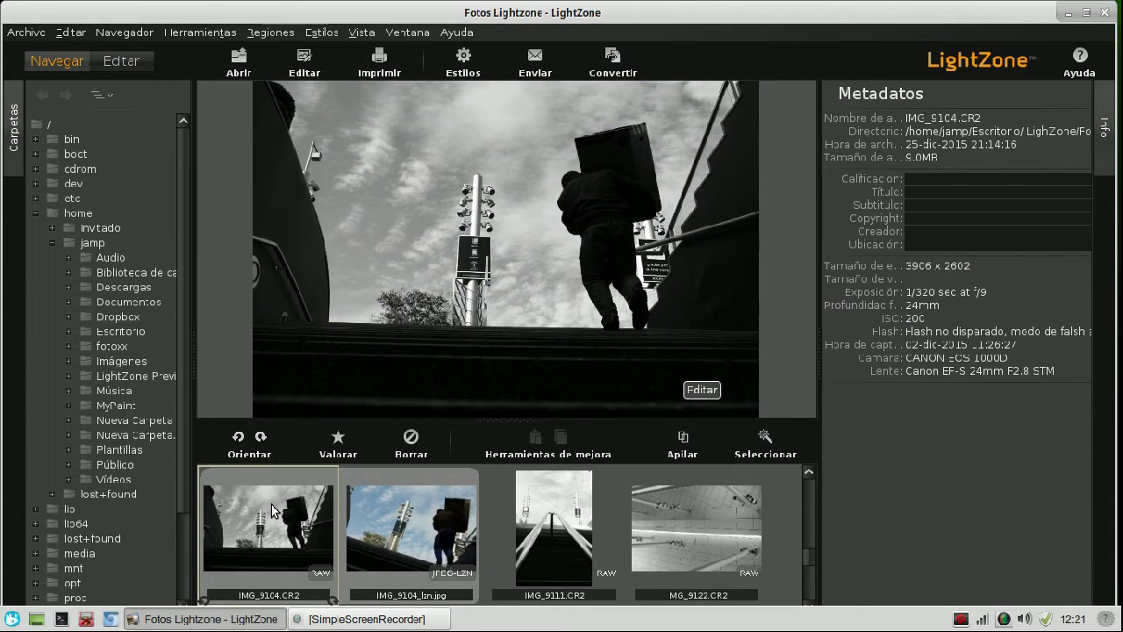
click(715, 400)
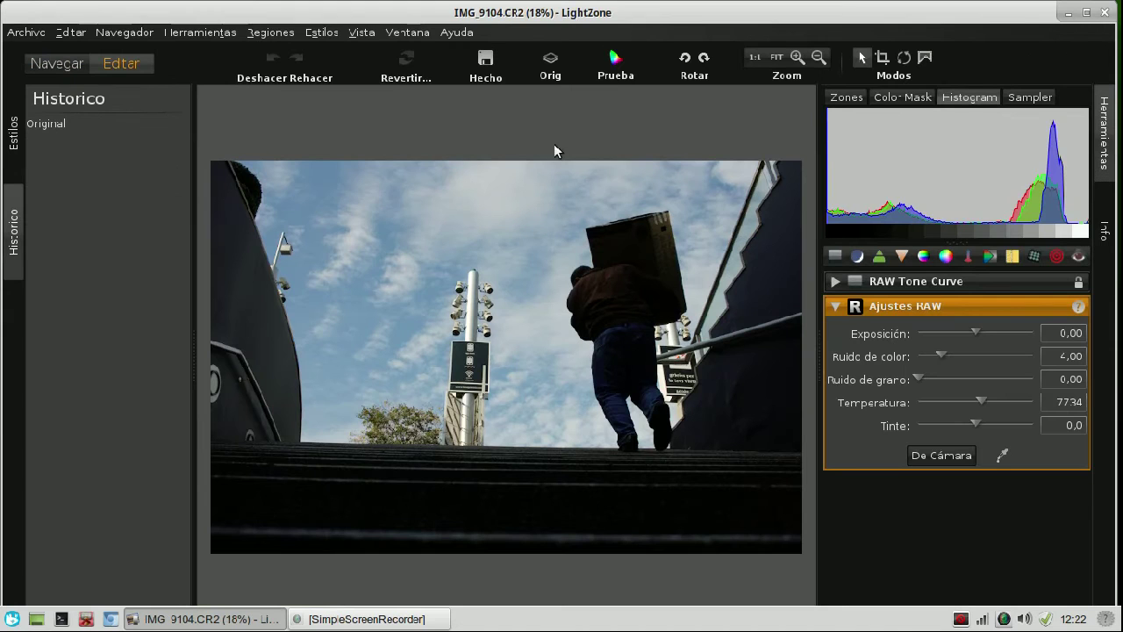
Step: Start cropping the photo with a locked aspect ratio of 1 × 1 and fit the crop frame to that square ratio
click(883, 59)
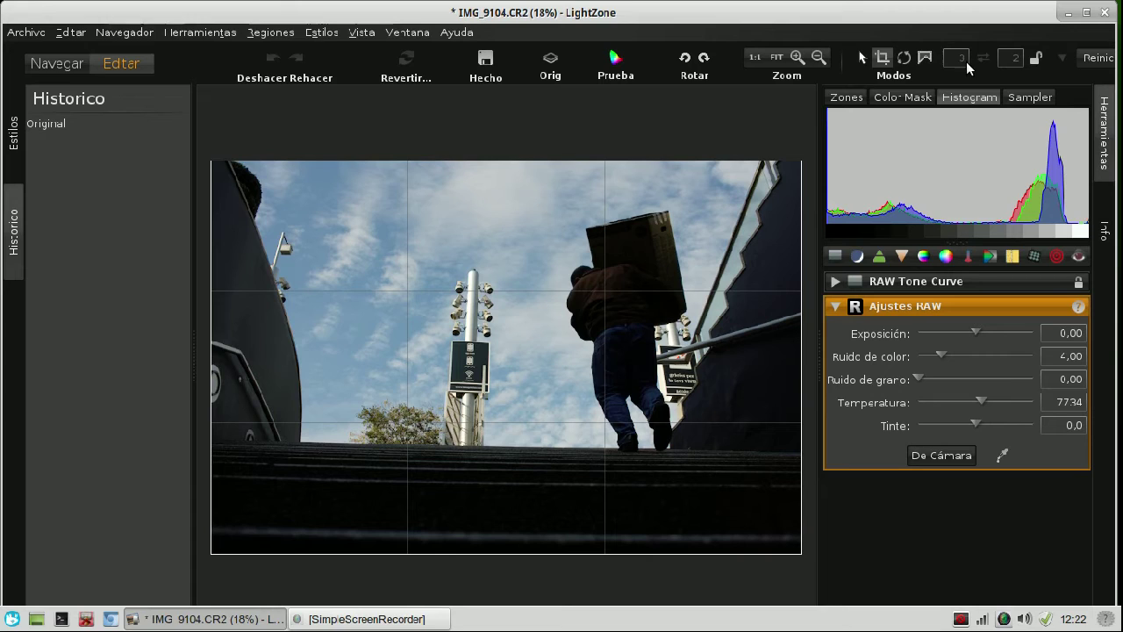
click(1038, 57)
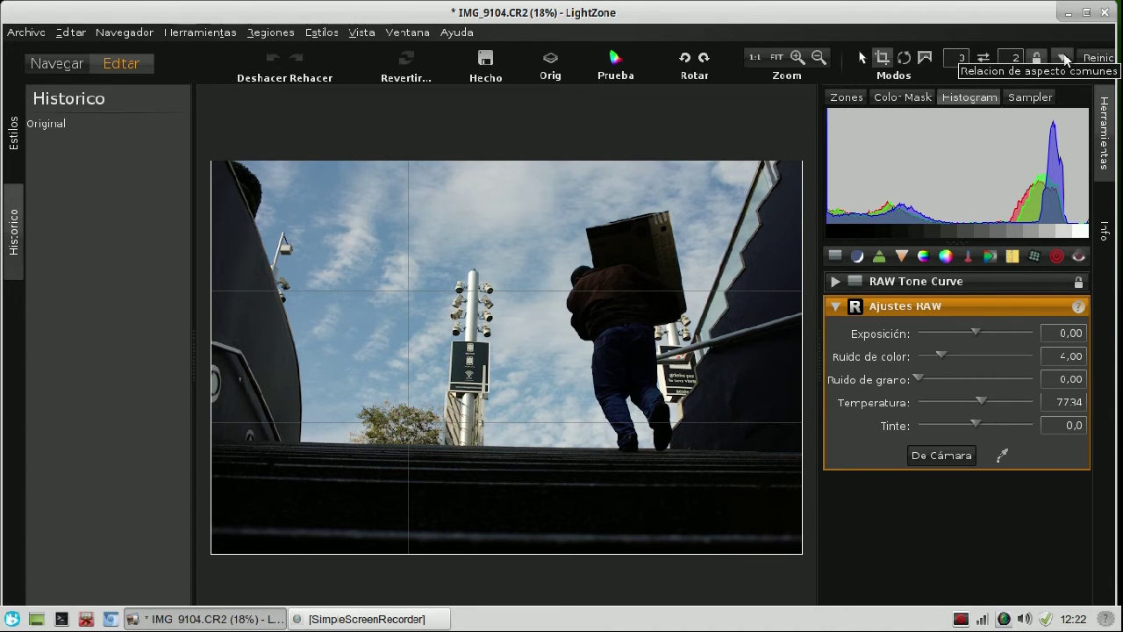
click(1064, 52)
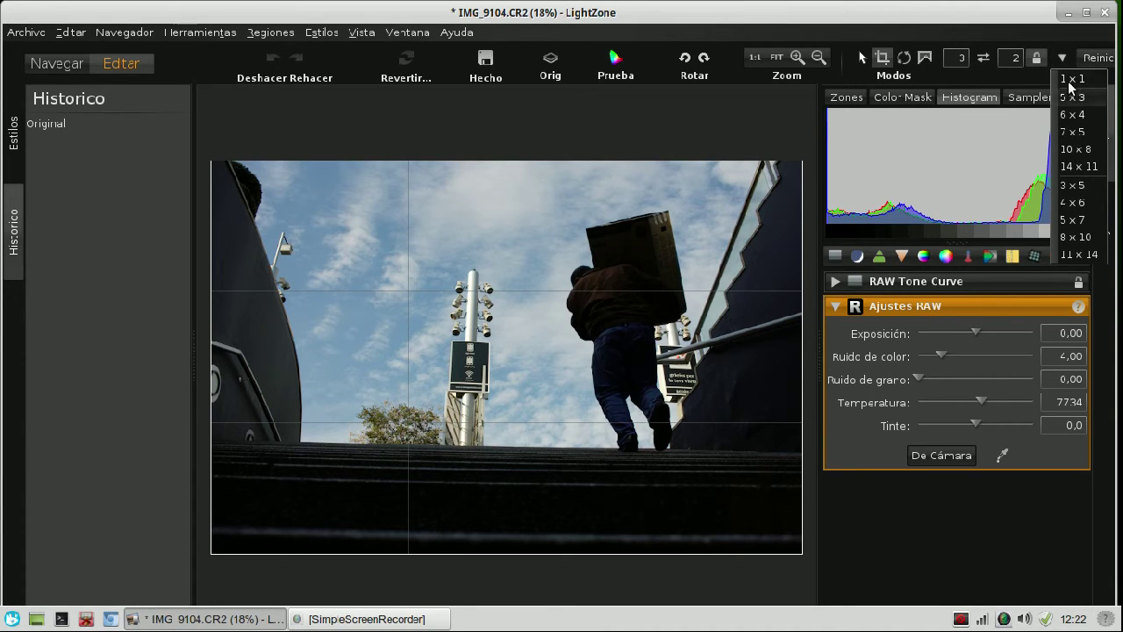
click(1068, 77)
click(1039, 58)
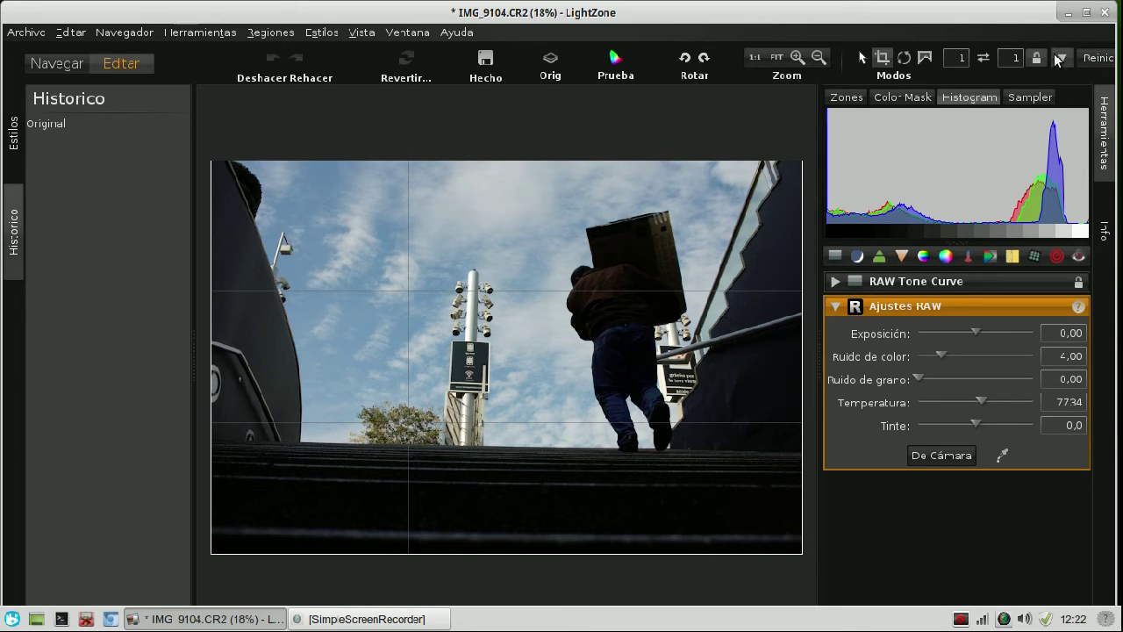
click(1063, 60)
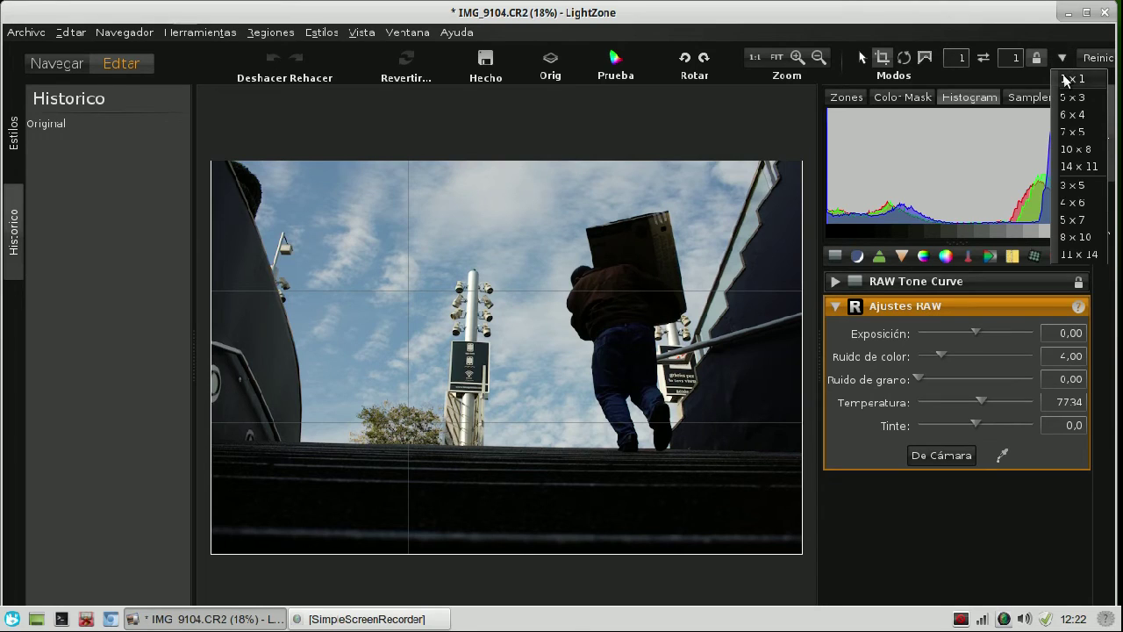
click(1064, 69)
click(1062, 58)
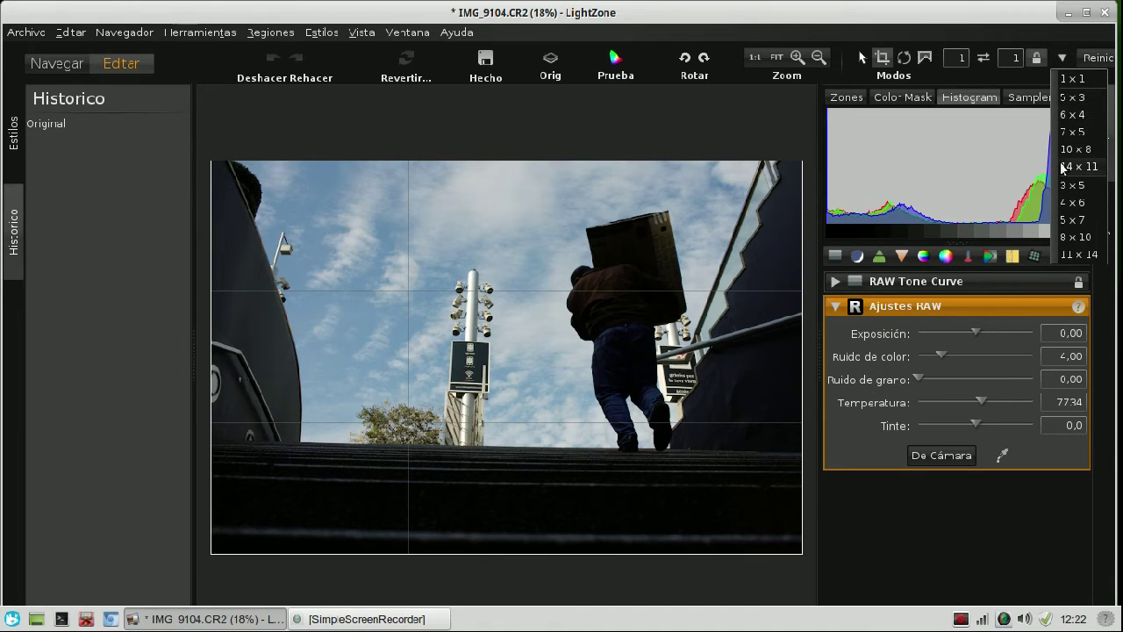
click(1099, 60)
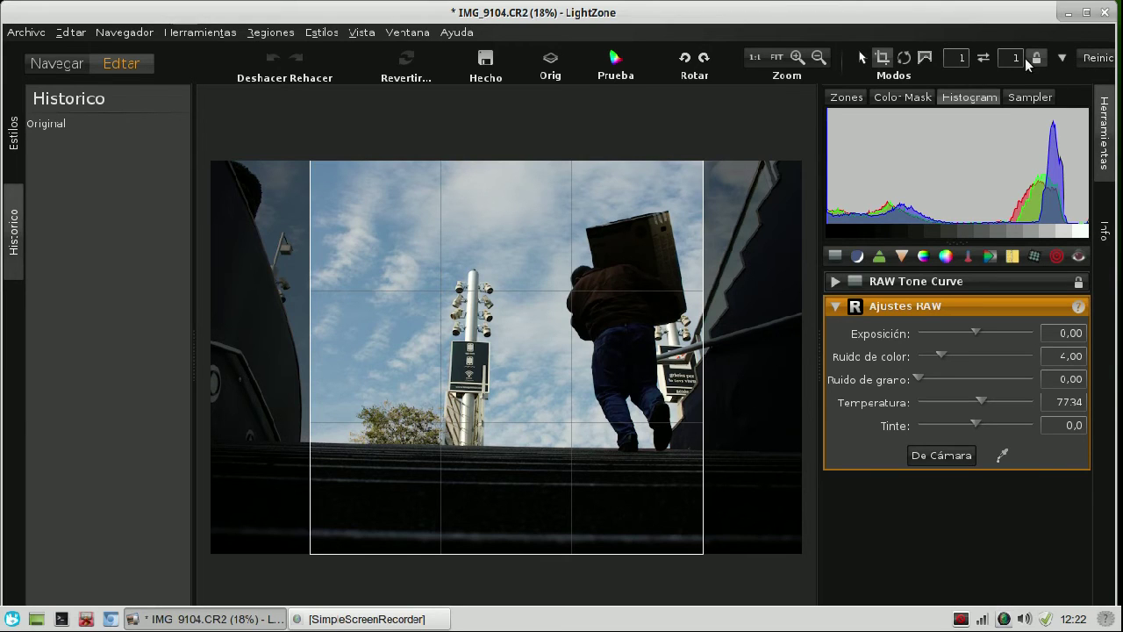
Step: Change the crop ratio to 11 × 14, swap it to landscape 14 × 11, unlock the ratio and apply the crop
click(1057, 57)
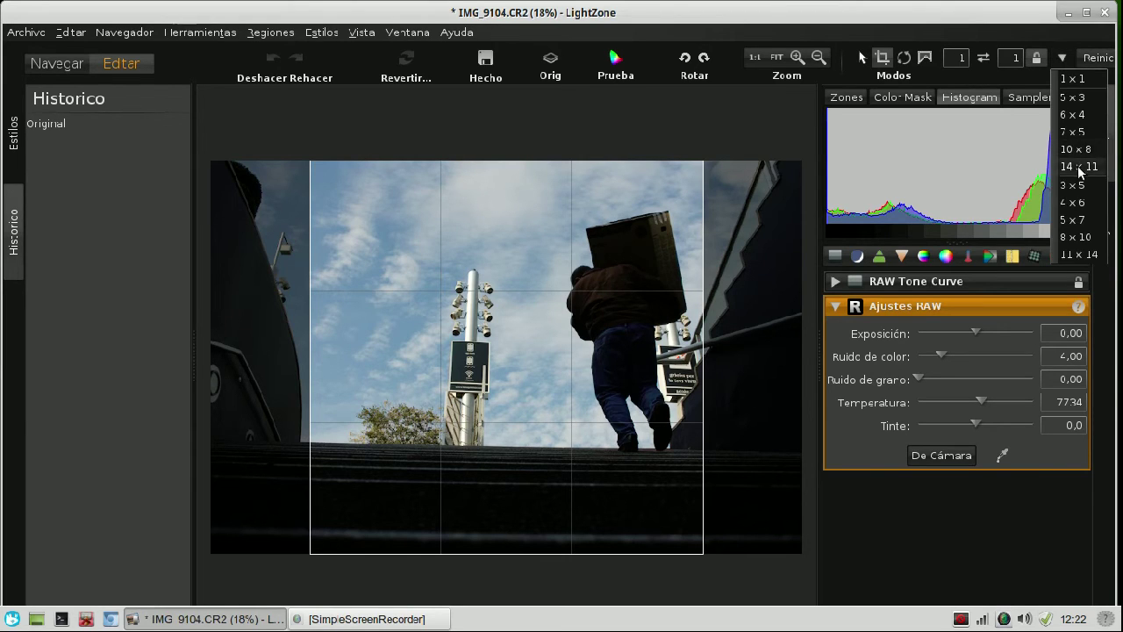
click(1073, 255)
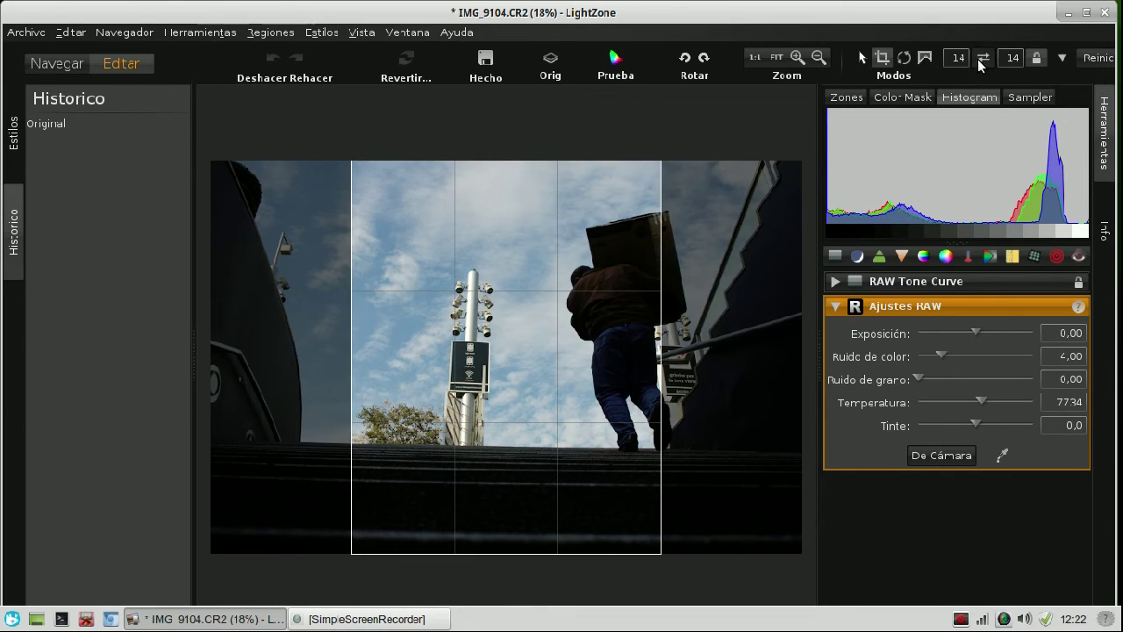
click(978, 58)
click(981, 61)
click(981, 61)
click(1033, 60)
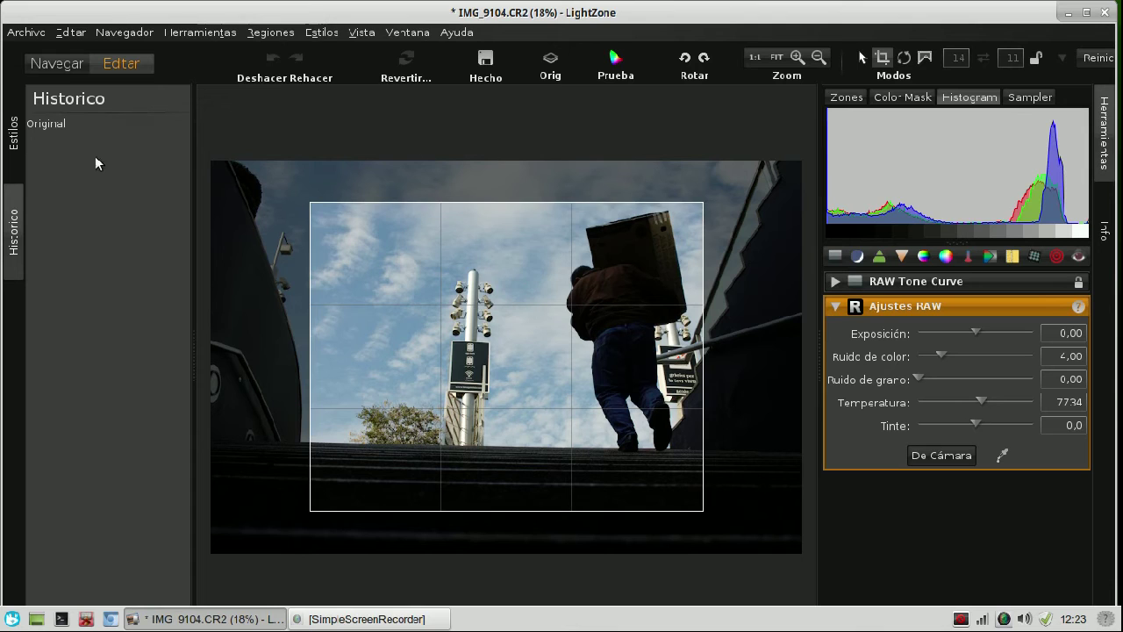
click(58, 126)
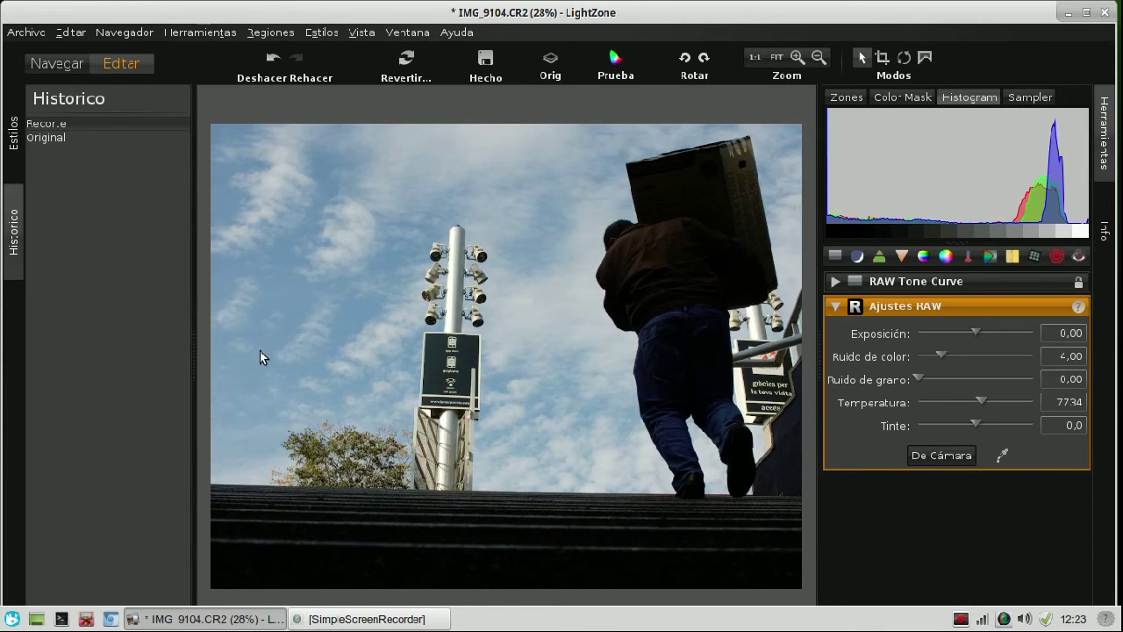
Step: Reopen the crop for adjustment, move the frame toward the photo's lower-right corner and enlarge it freely to cover the whole image
click(883, 58)
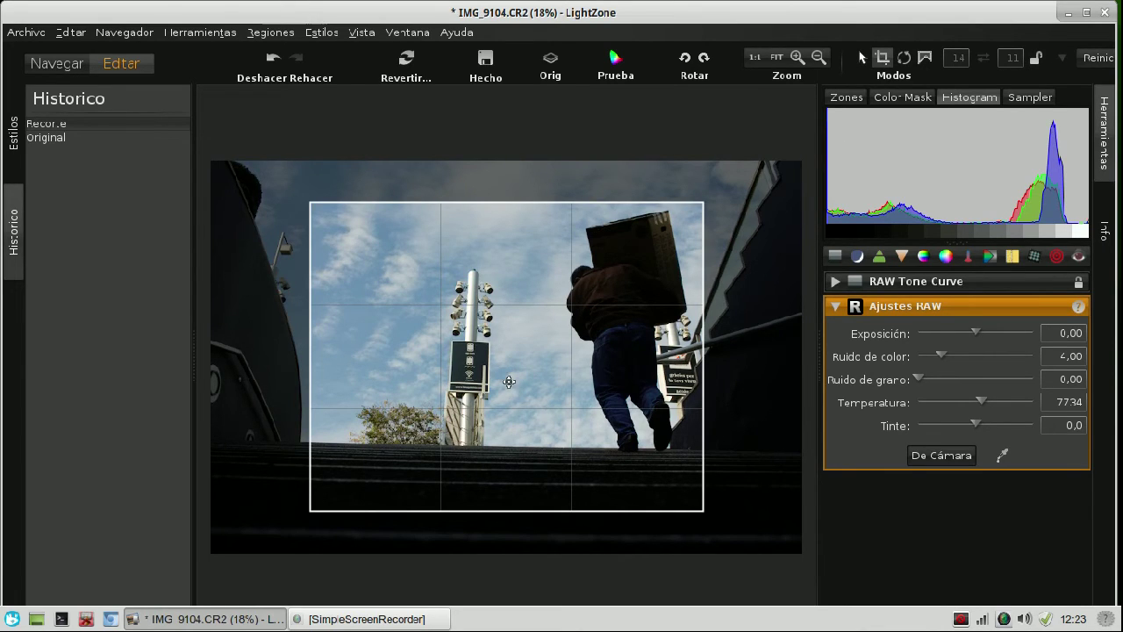
drag(516, 364, 679, 471)
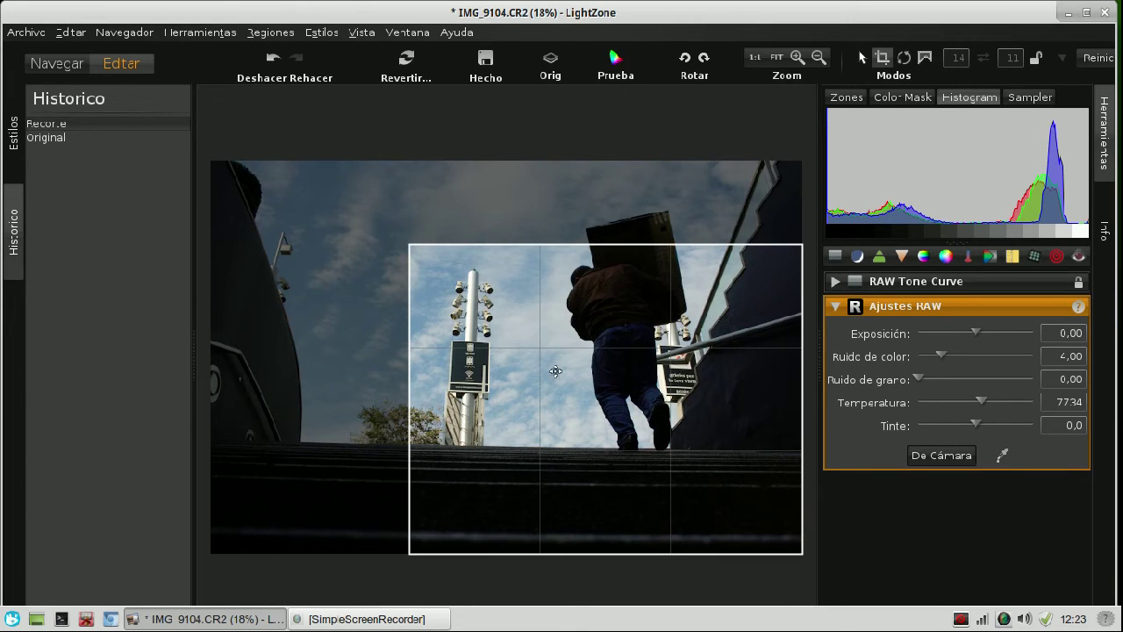
drag(406, 254, 333, 226)
drag(500, 236, 517, 184)
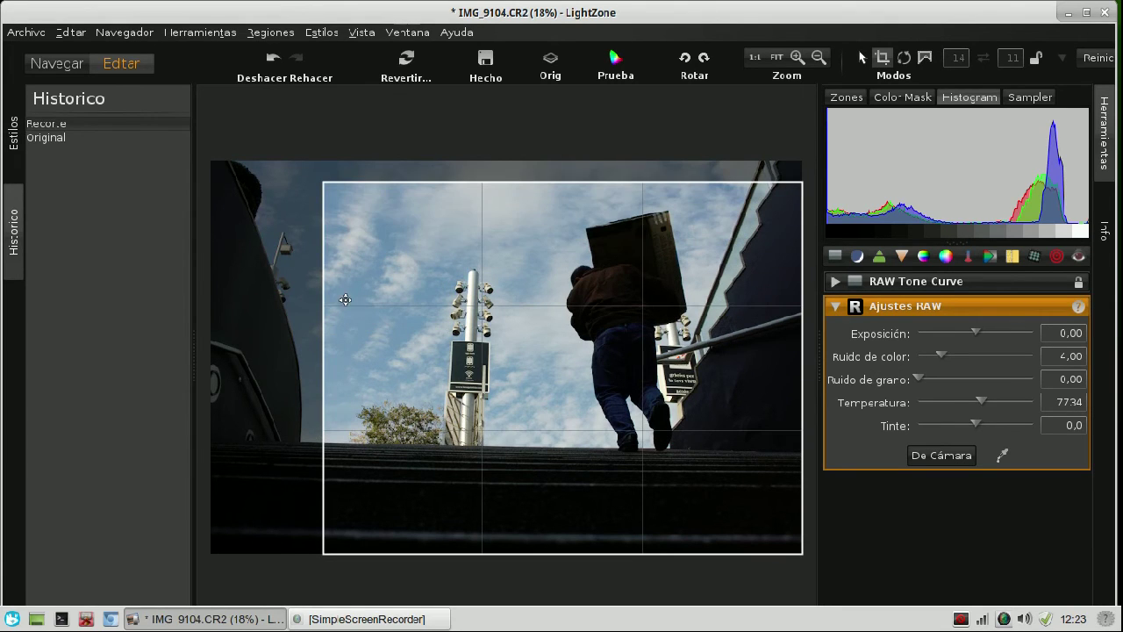
drag(315, 302, 319, 232)
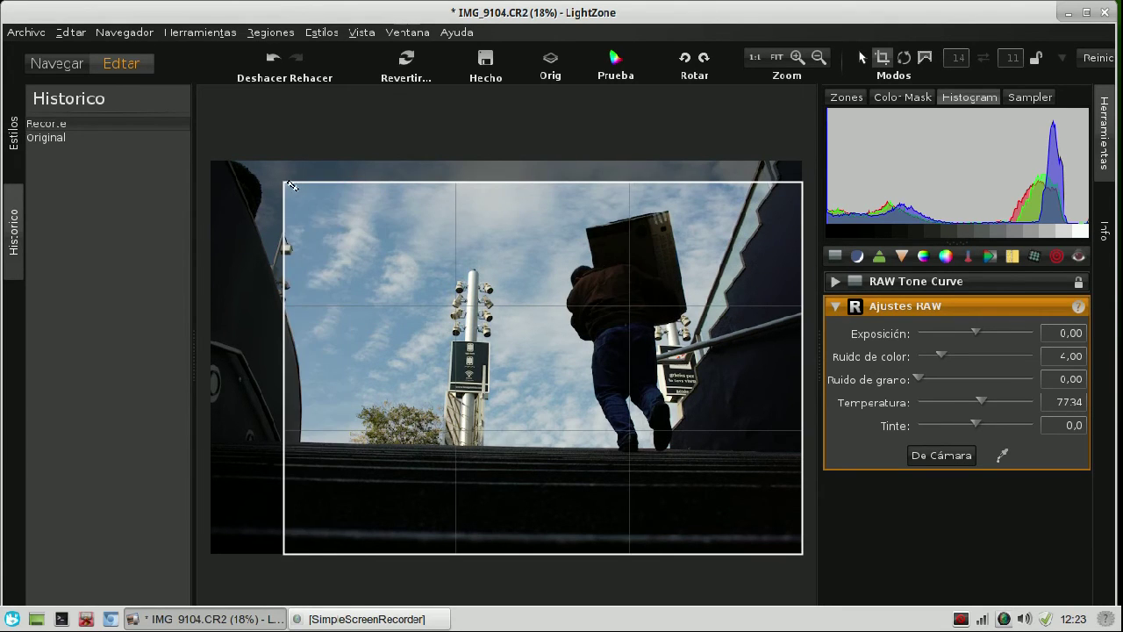
drag(283, 186, 143, 148)
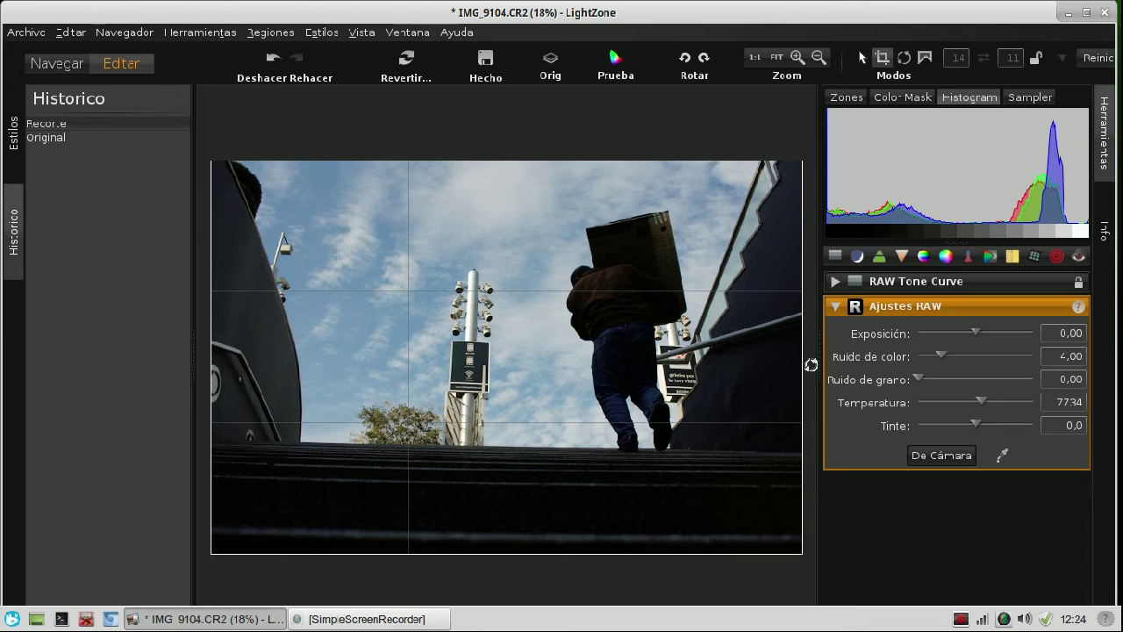
Step: Rotate the crop frame slightly clockwise and trim off the dark wall at the photo's left and most of the stairs below
mouse_move(811, 364)
mouse_down()
mouse_move(820, 375)
mouse_move(810, 388)
mouse_move(811, 352)
mouse_up()
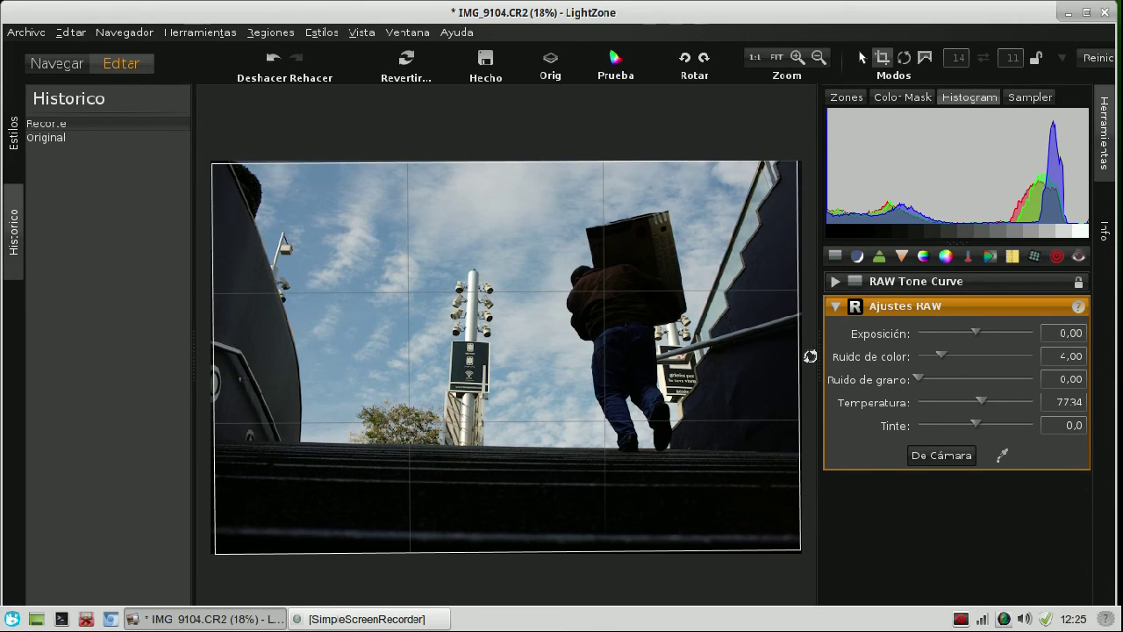
mouse_move(810, 357)
mouse_down()
mouse_move(808, 376)
mouse_move(807, 353)
mouse_move(818, 358)
mouse_up()
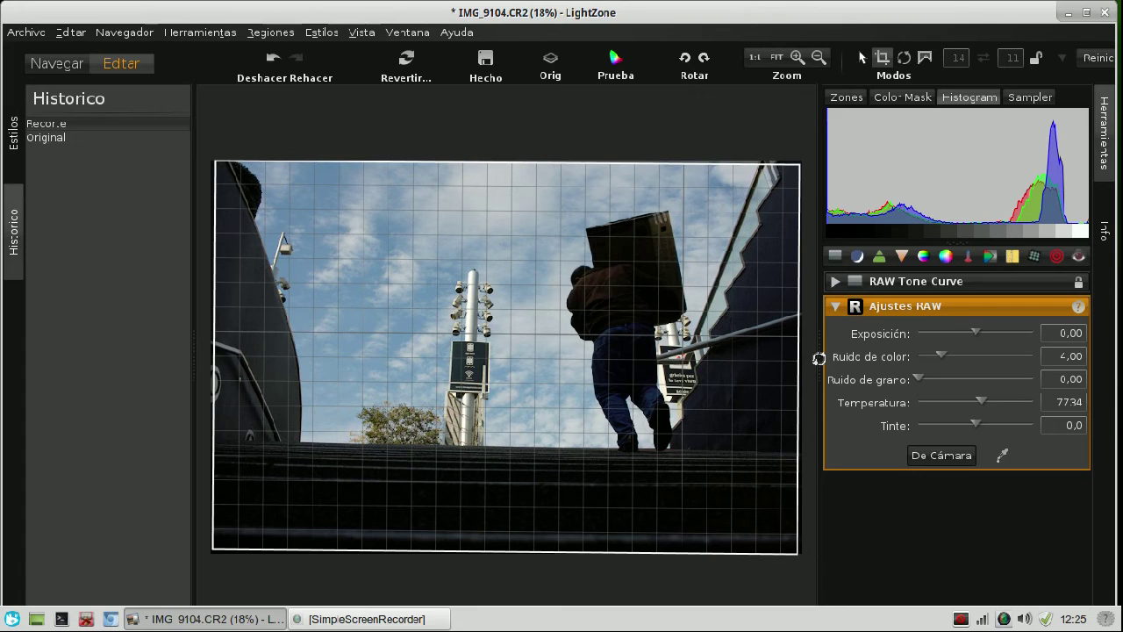
drag(818, 358, 817, 358)
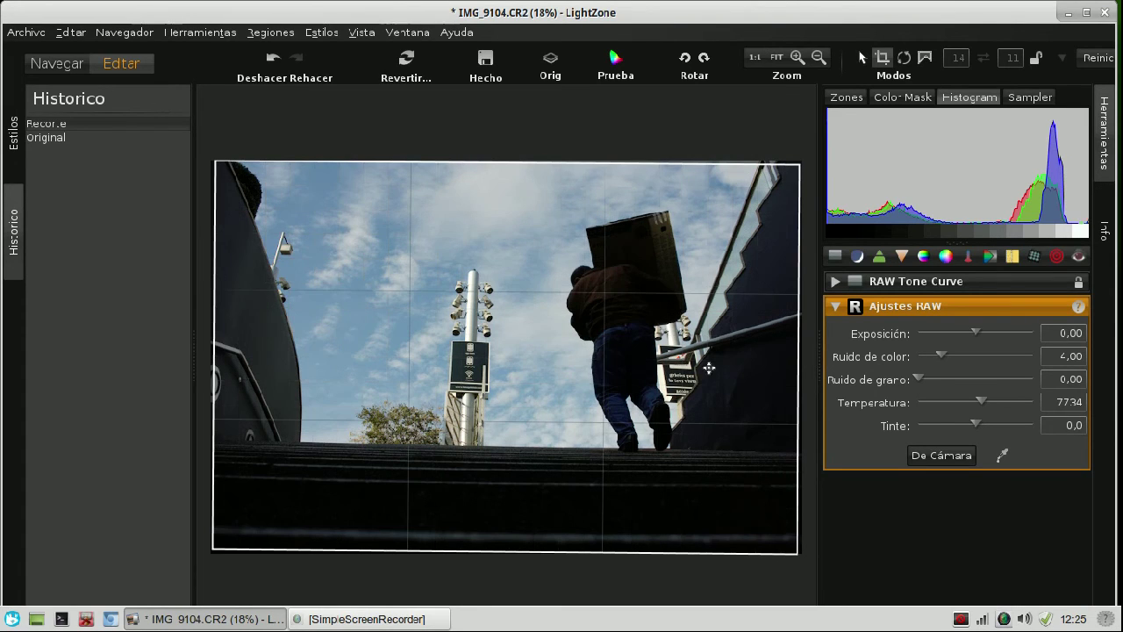
drag(218, 163, 308, 163)
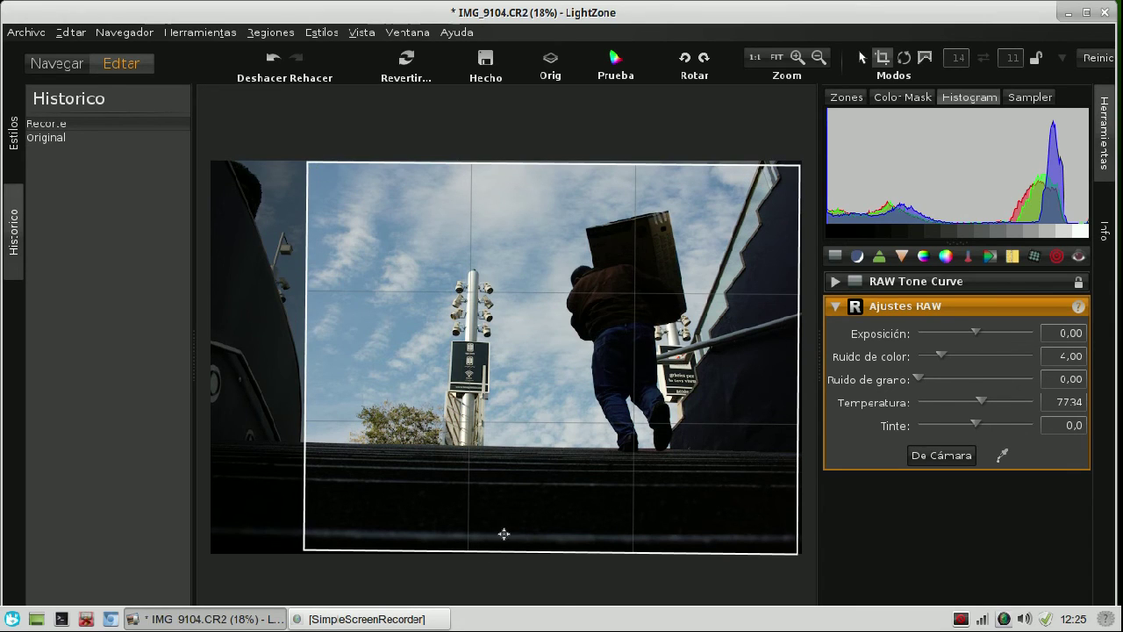
drag(502, 549, 502, 484)
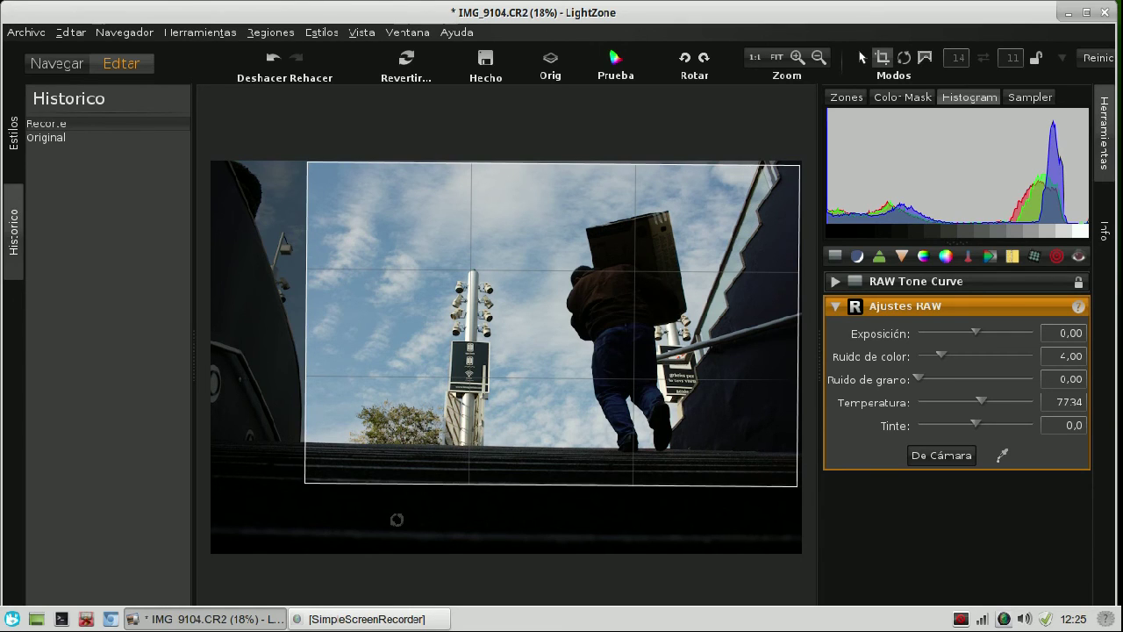
Step: Save the cropped photo as IMG_9104_lzn-1.jpg in the Fotos Lightzone folder
click(28, 35)
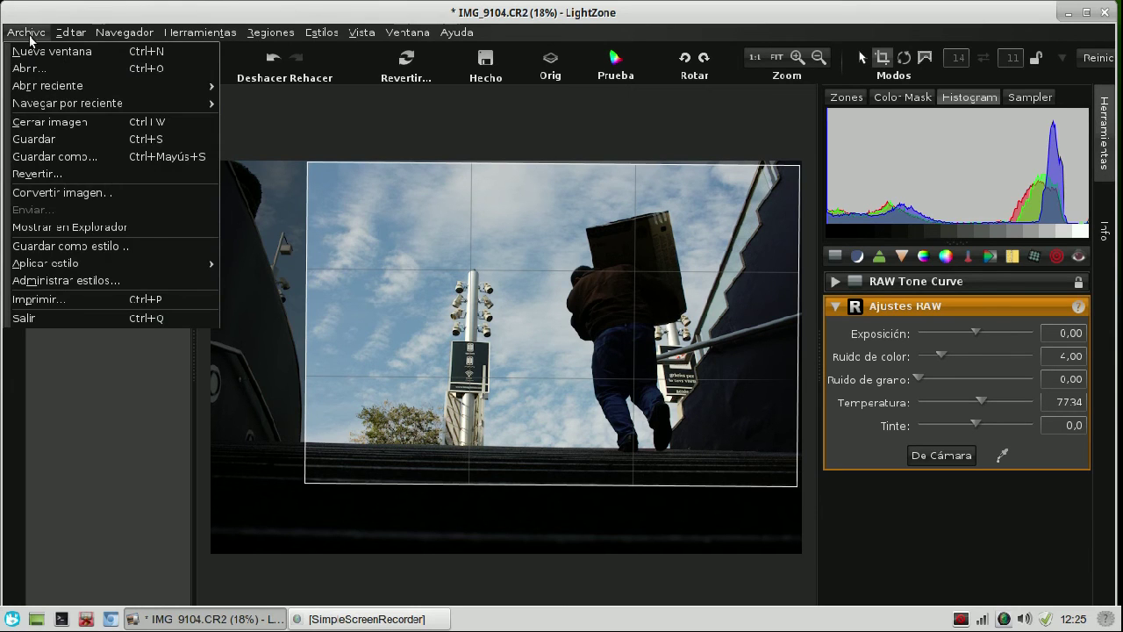
click(76, 151)
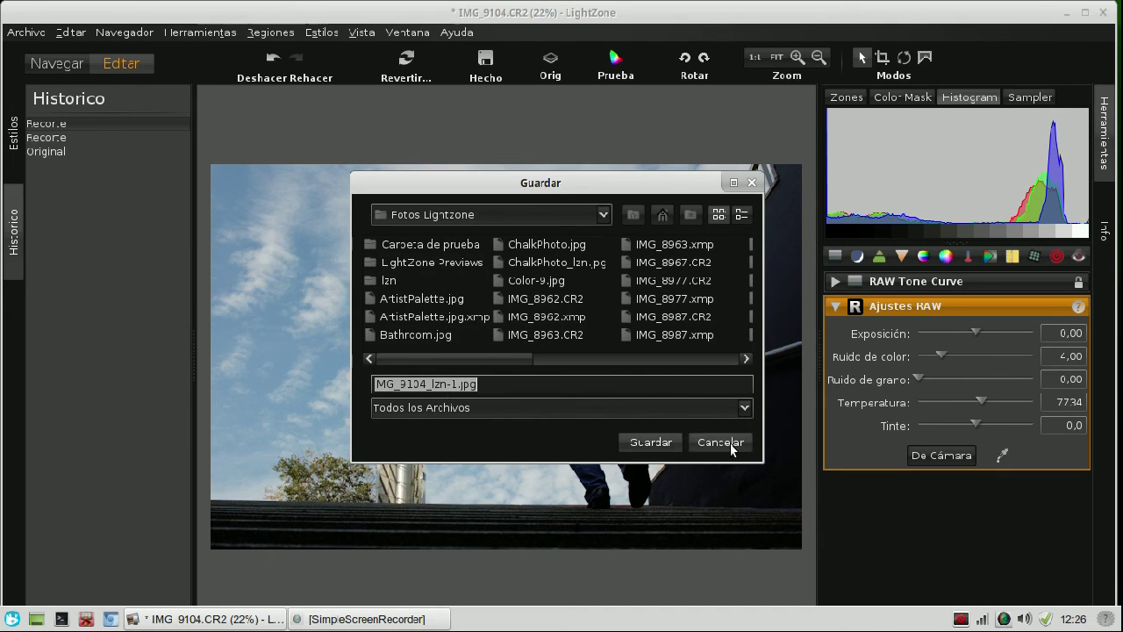
click(659, 442)
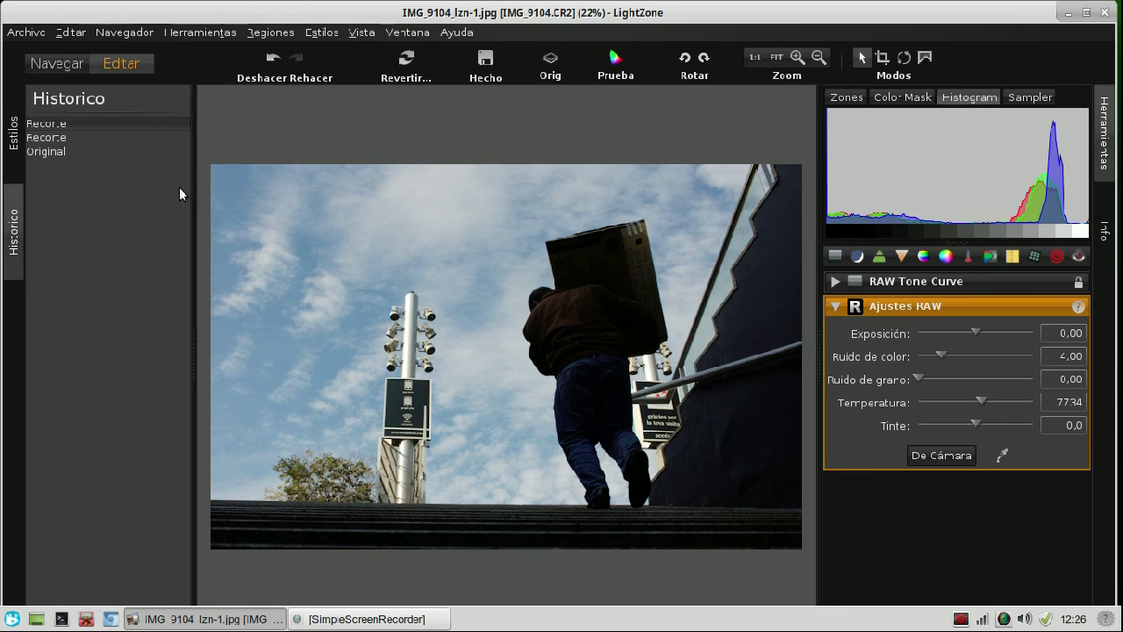
Step: Return to the photo browser and compare the previews of IMG_9104_lzn-1.jpg, IMG_9104_lzn.jpg and the original IMG_9104.CR2
click(59, 55)
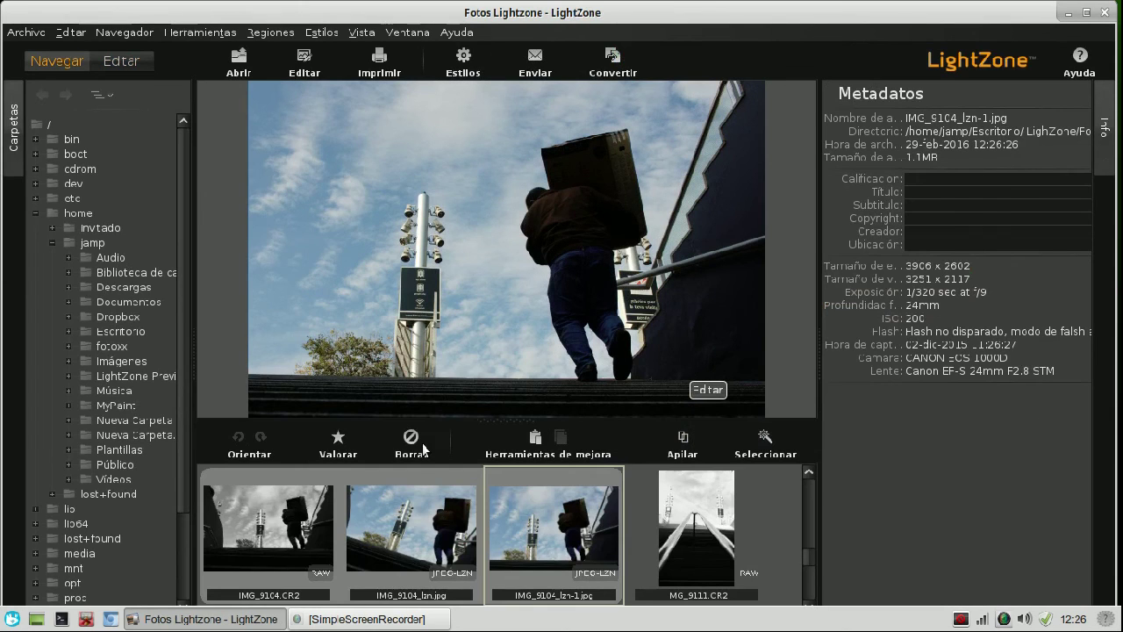
scroll(667, 577, down, 3)
scroll(693, 578, up, 3)
click(414, 539)
click(539, 543)
key(Left)
key(Left)
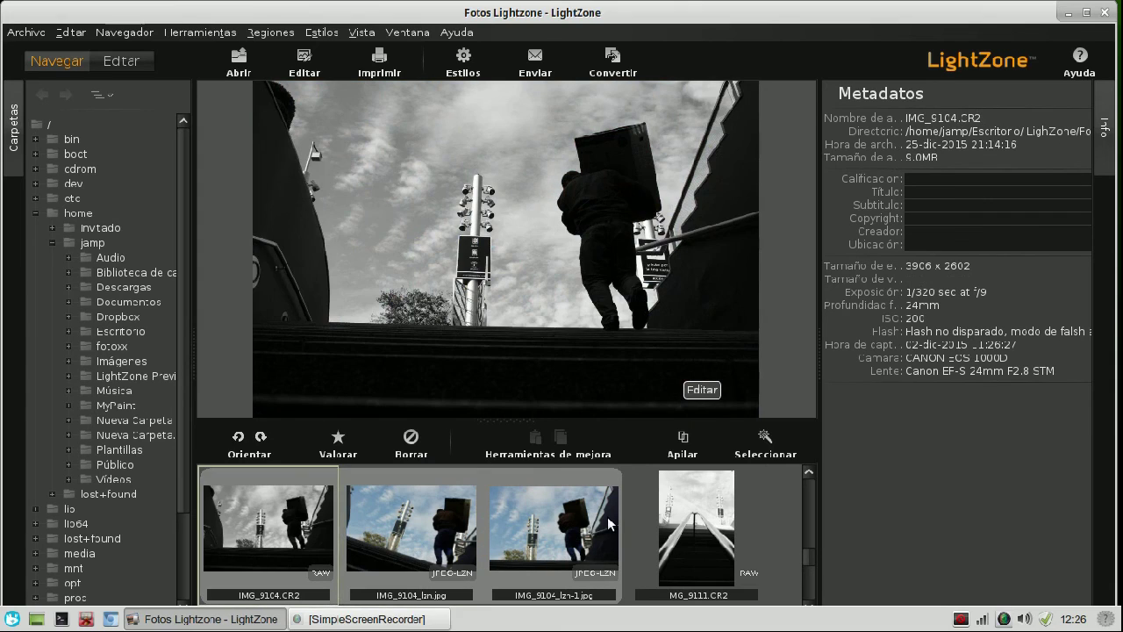